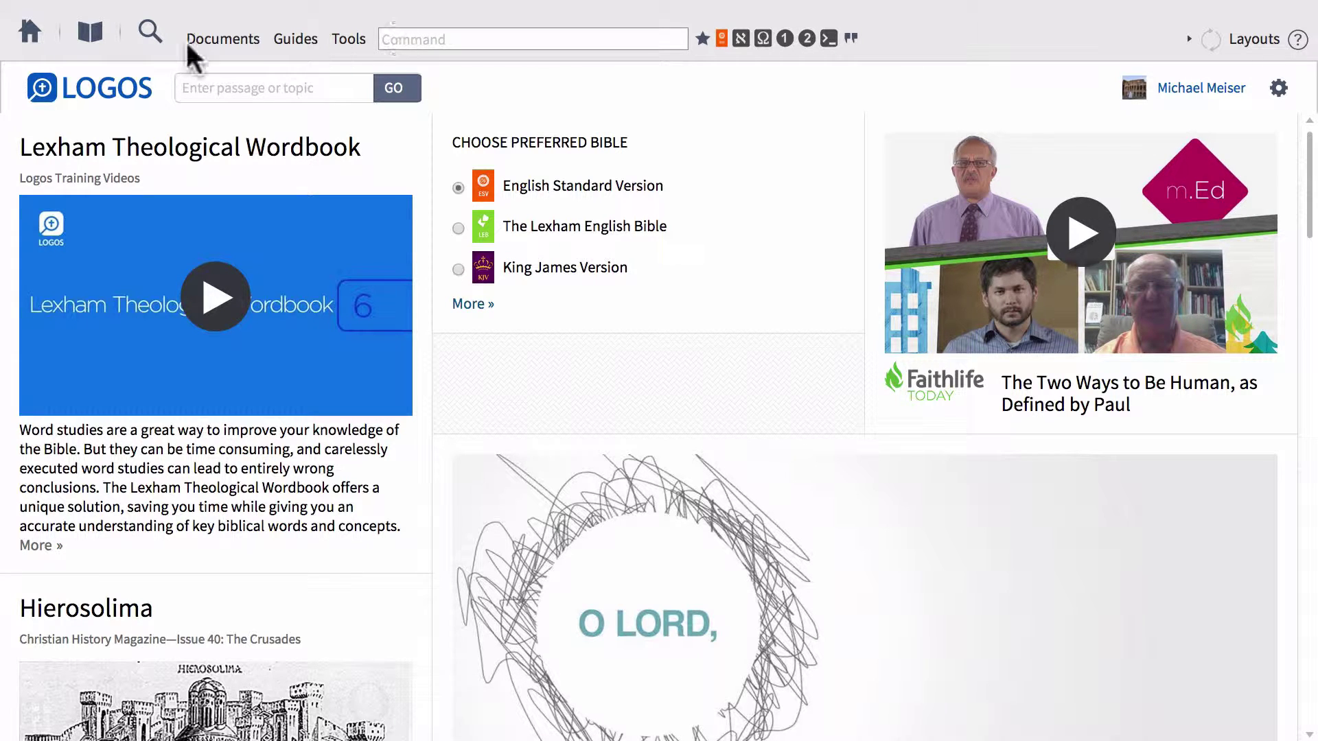
# Close the home page and highlight 'world' in John 3:16 to show its κόσμον interlinear entry
pyautogui.click(27, 31)
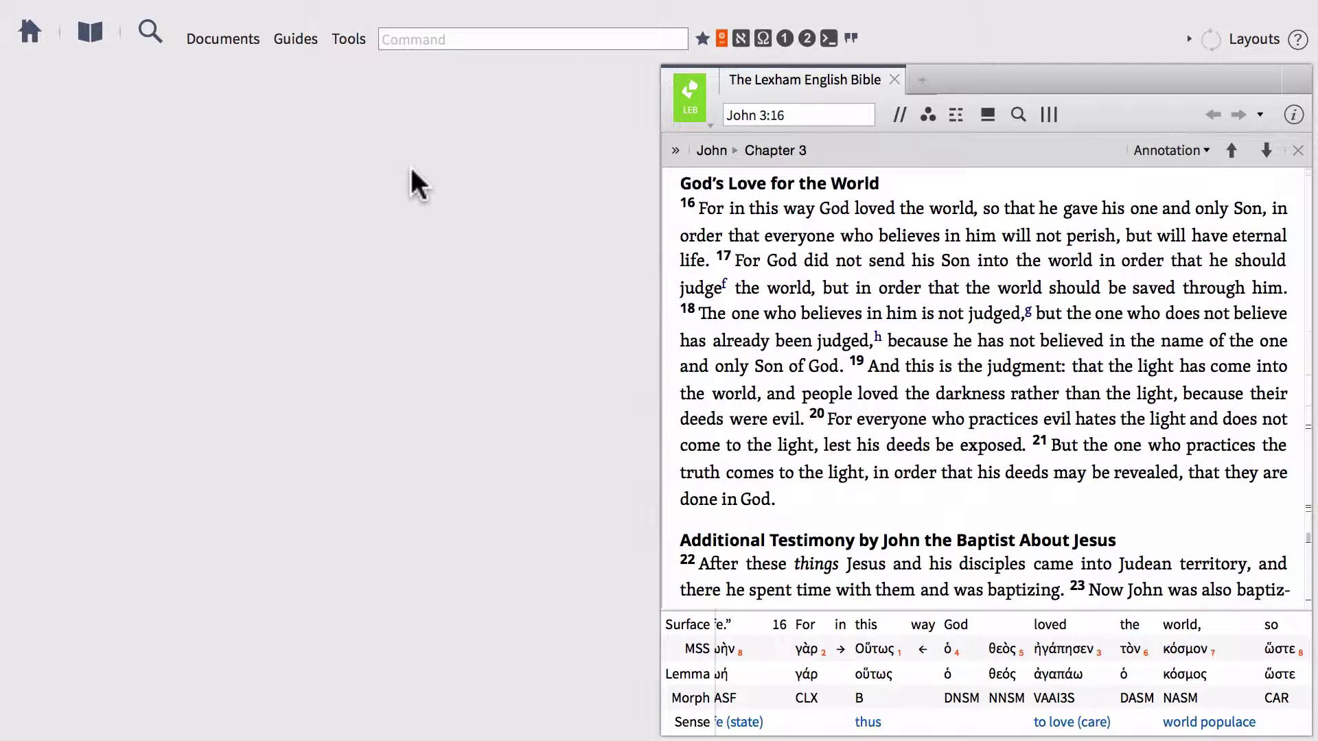
pyautogui.click(953, 208)
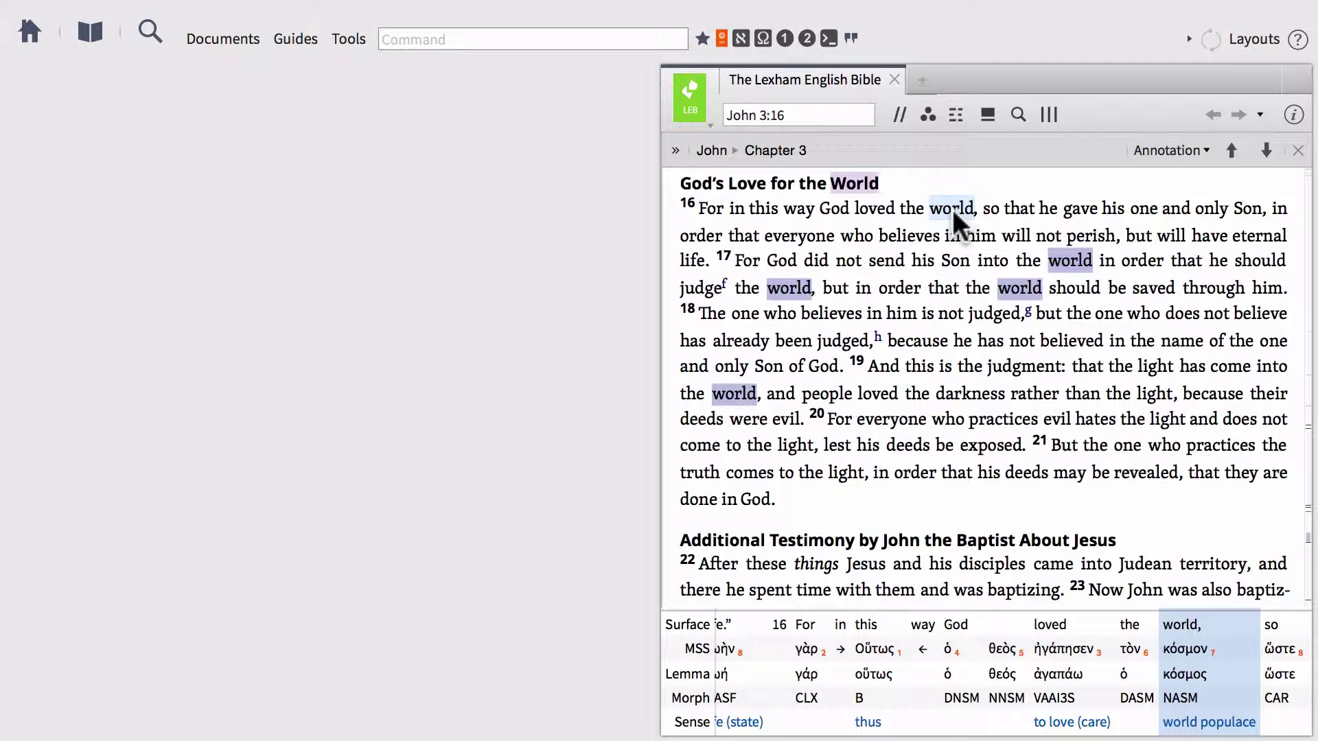
# Open the 'world populace' sense of 'world' in the Bible Sense Lexicon and maximize its window
pyautogui.rightClick(953, 209)
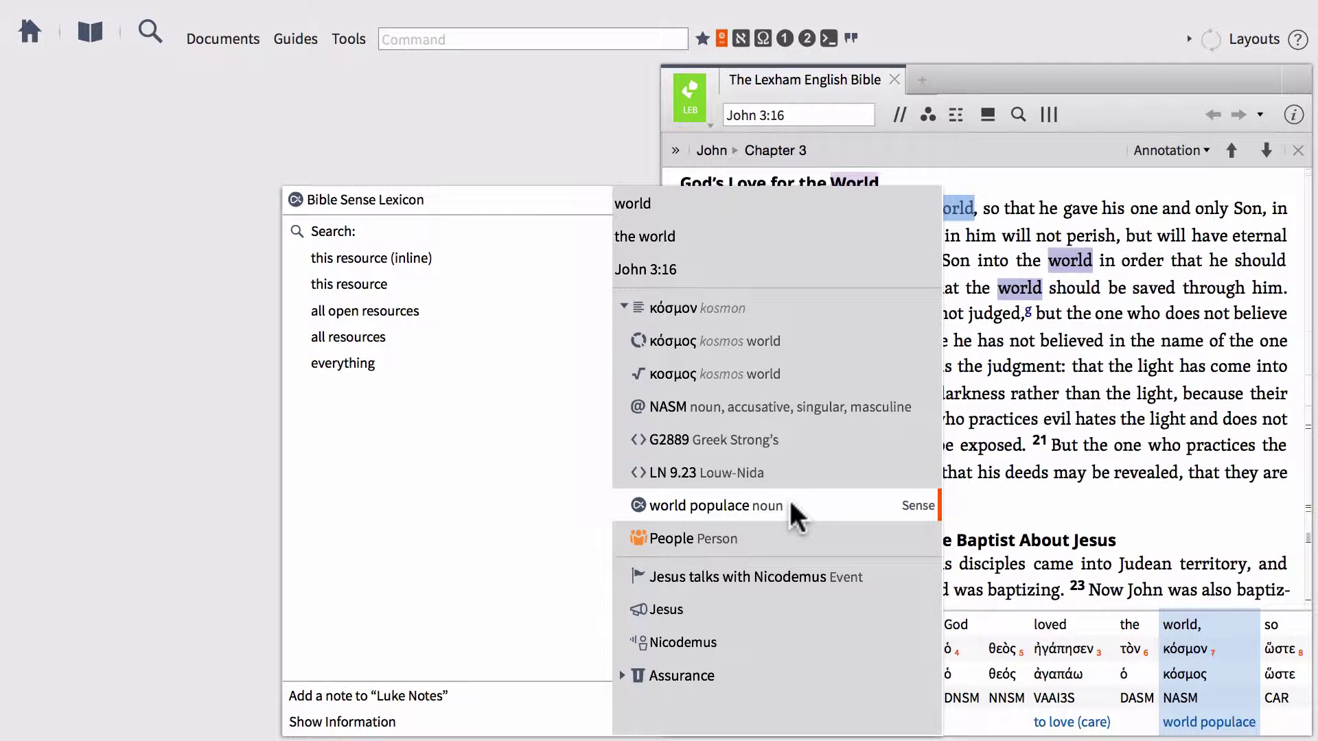
pyautogui.click(427, 201)
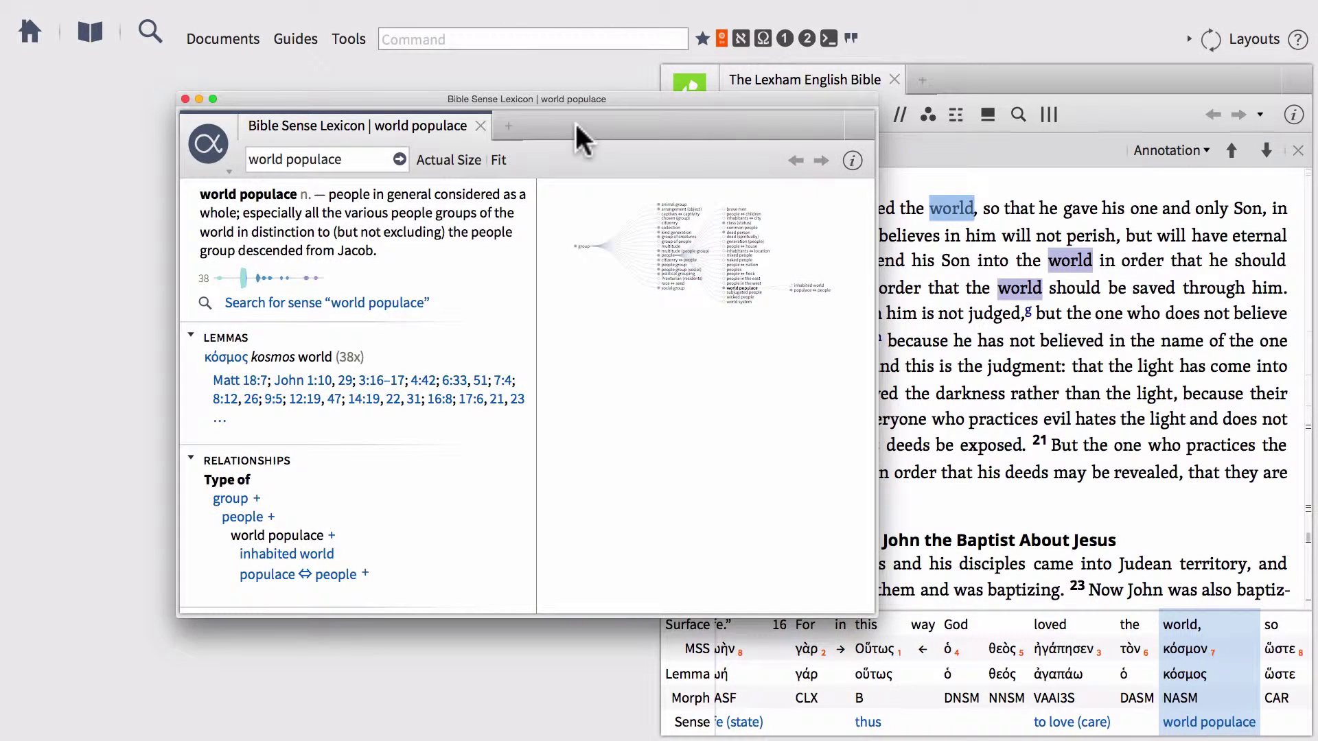
pyautogui.click(213, 99)
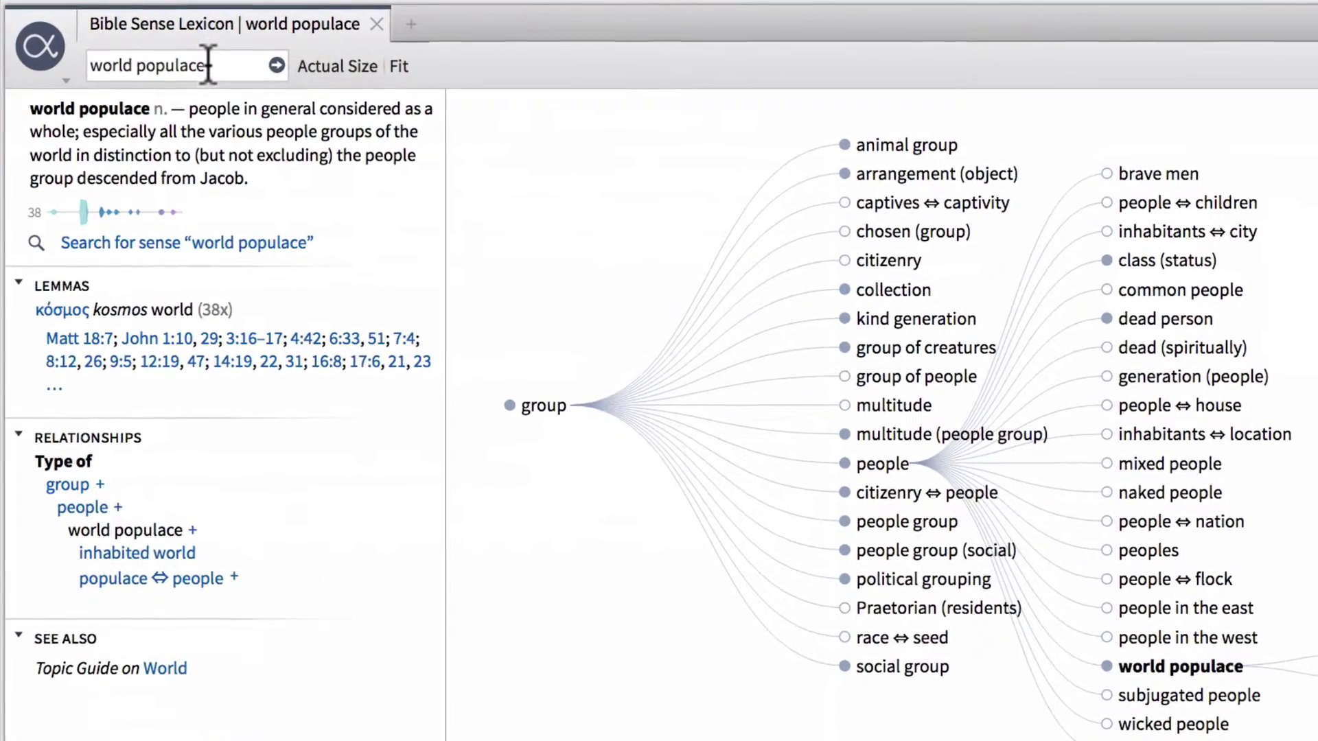
# Replace the lexicon lookup with 'world' and load the 'world system' sense (κόσμος, 72x)
pyautogui.click(210, 66)
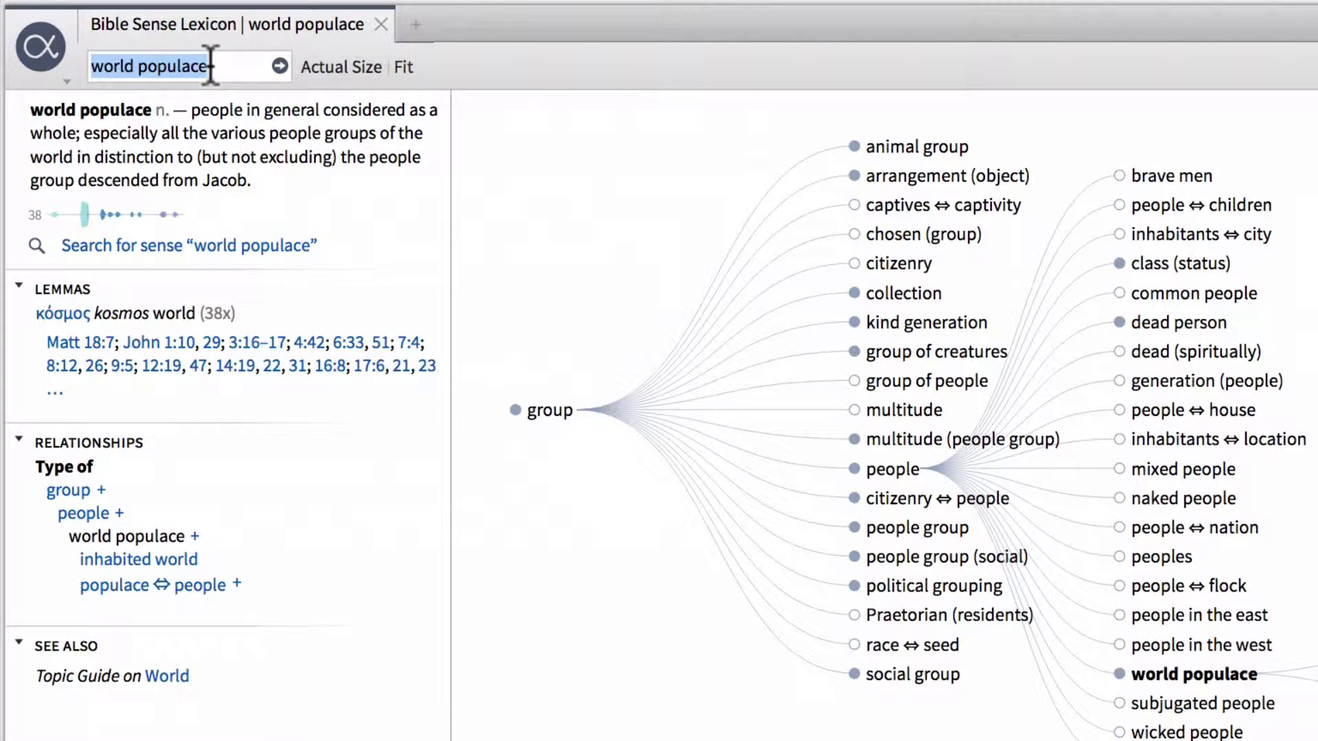
pyautogui.press('BackSpace')
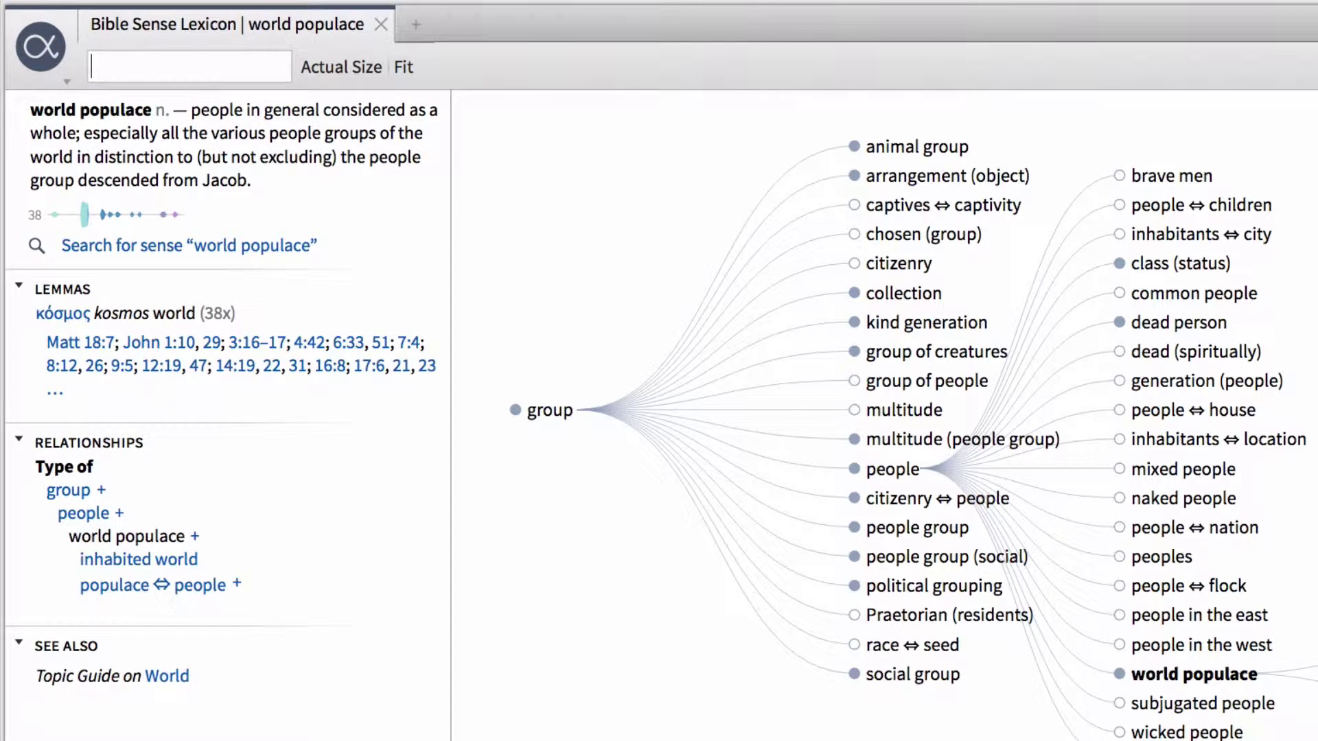
pyautogui.write('world')
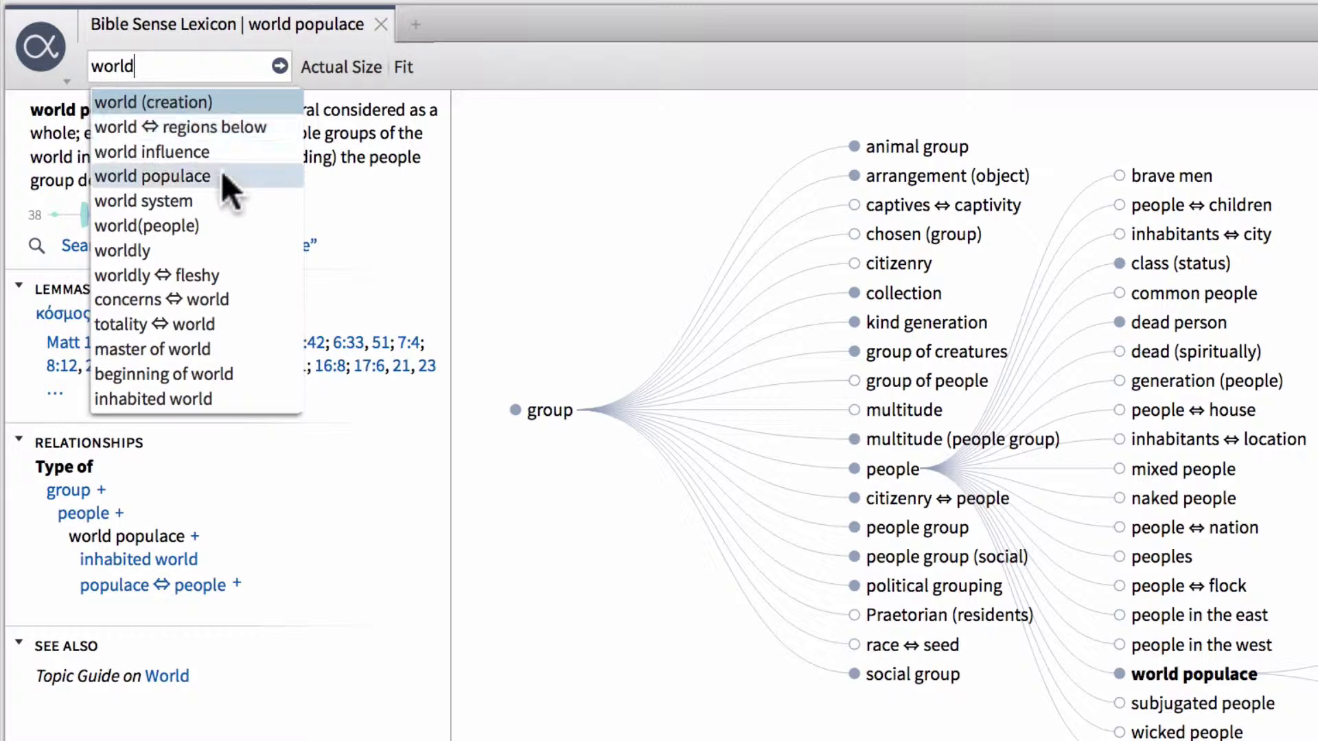
pyautogui.moveTo(191, 203)
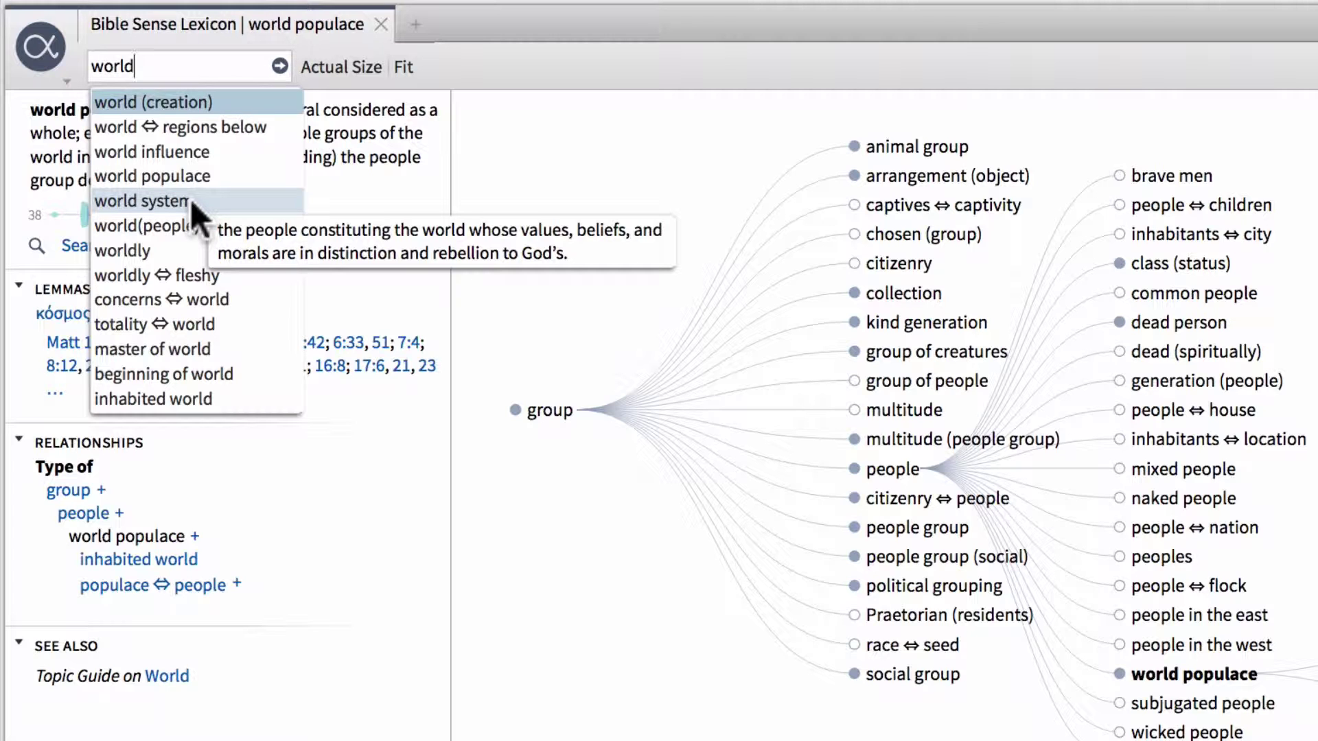
pyautogui.click(190, 200)
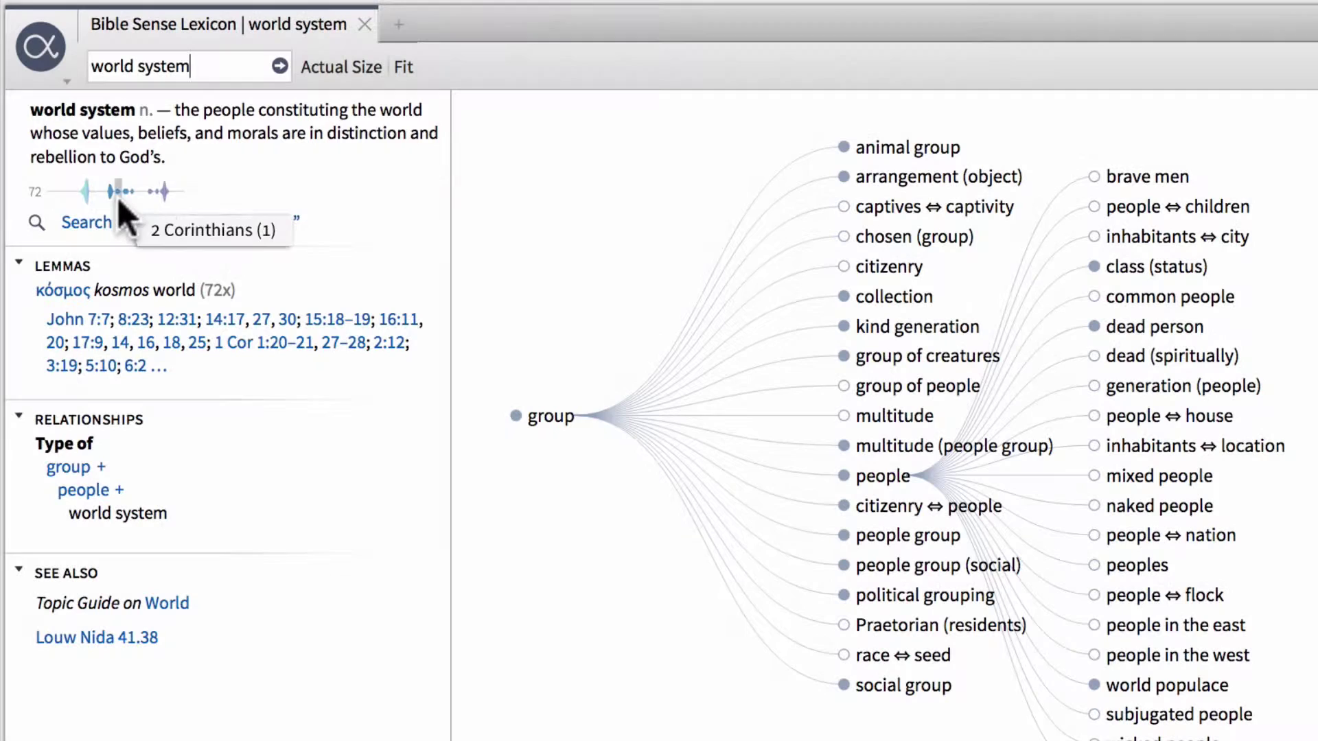
pyautogui.moveTo(84, 195)
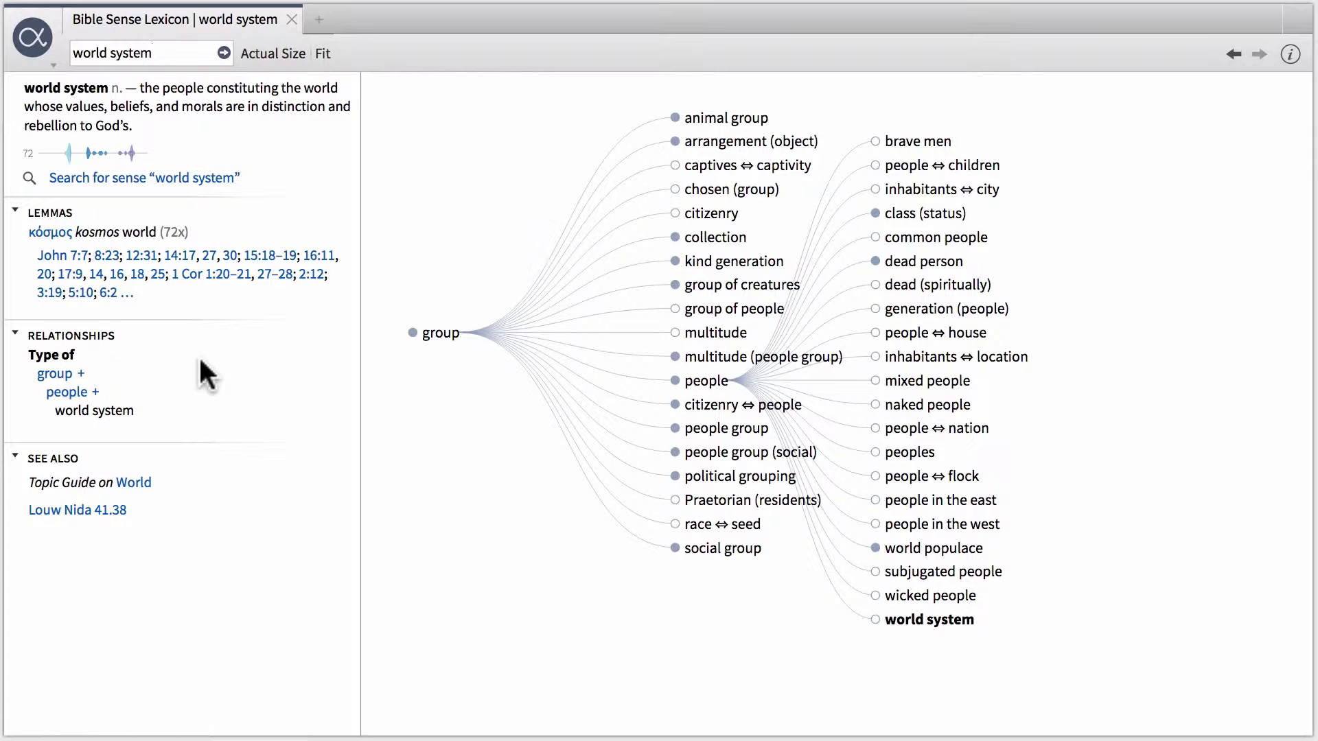
# Navigate from 'world system' up to its parent sense 'group', then on to 'entity'
pyautogui.moveTo(62, 374)
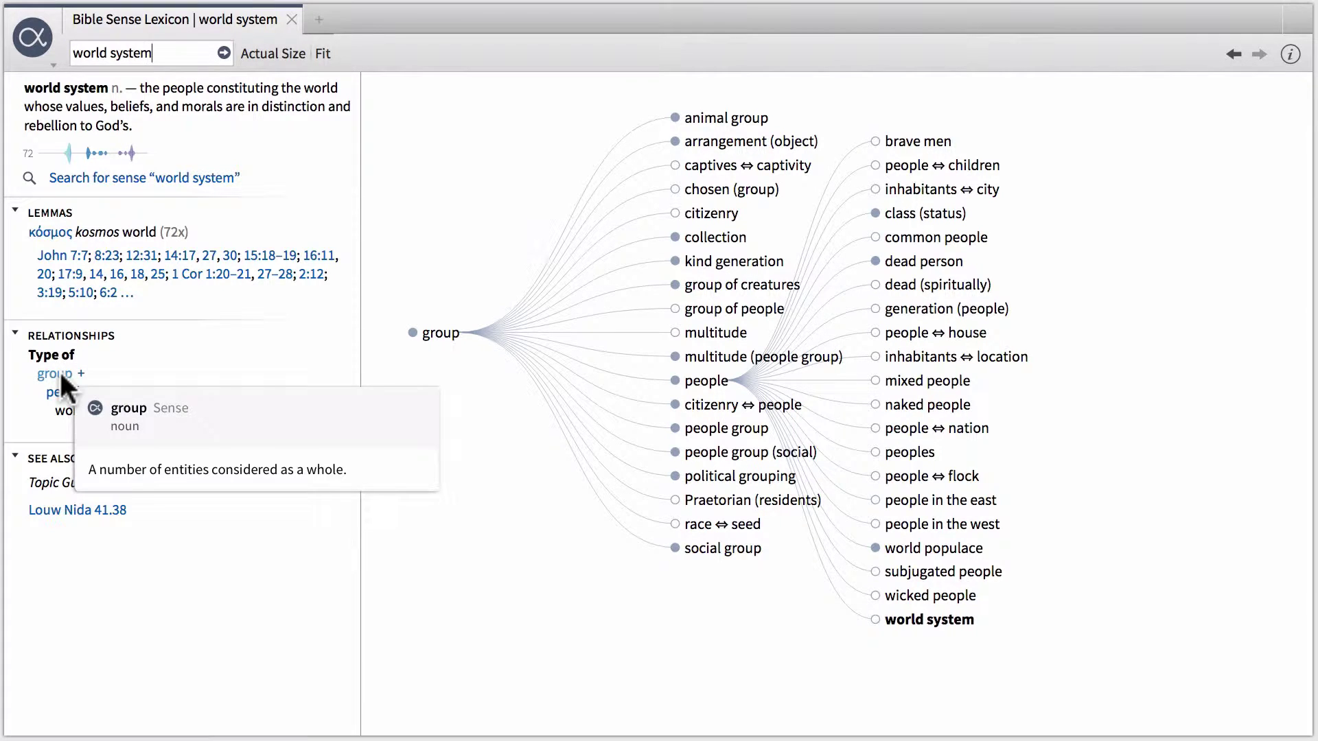
pyautogui.click(60, 375)
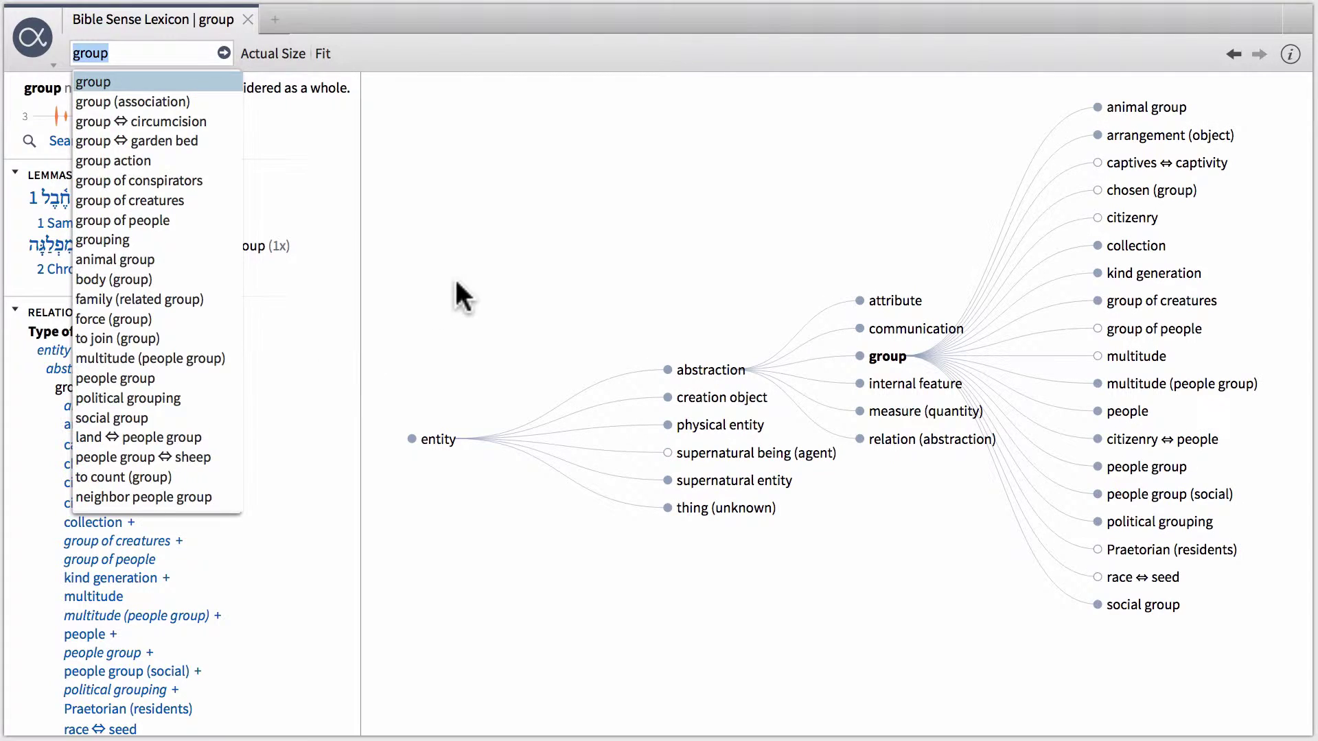
pyautogui.click(456, 282)
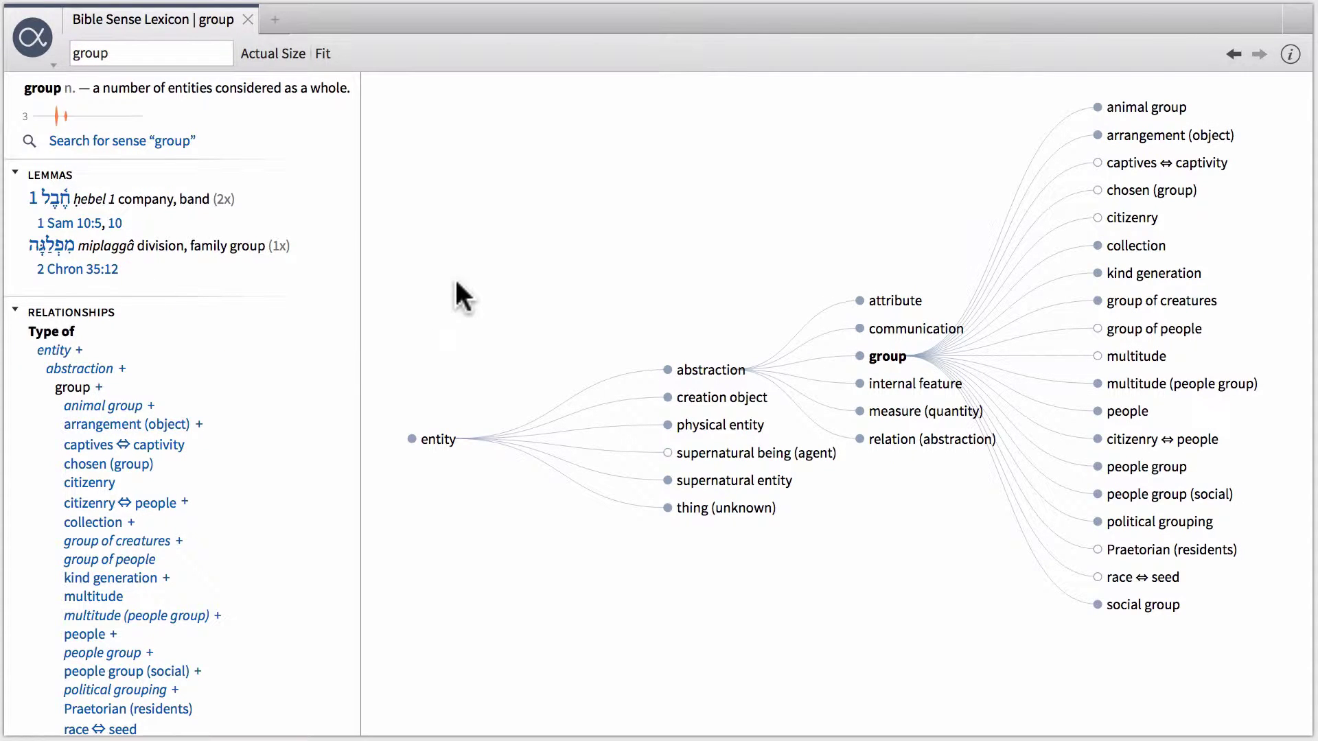
pyautogui.click(57, 350)
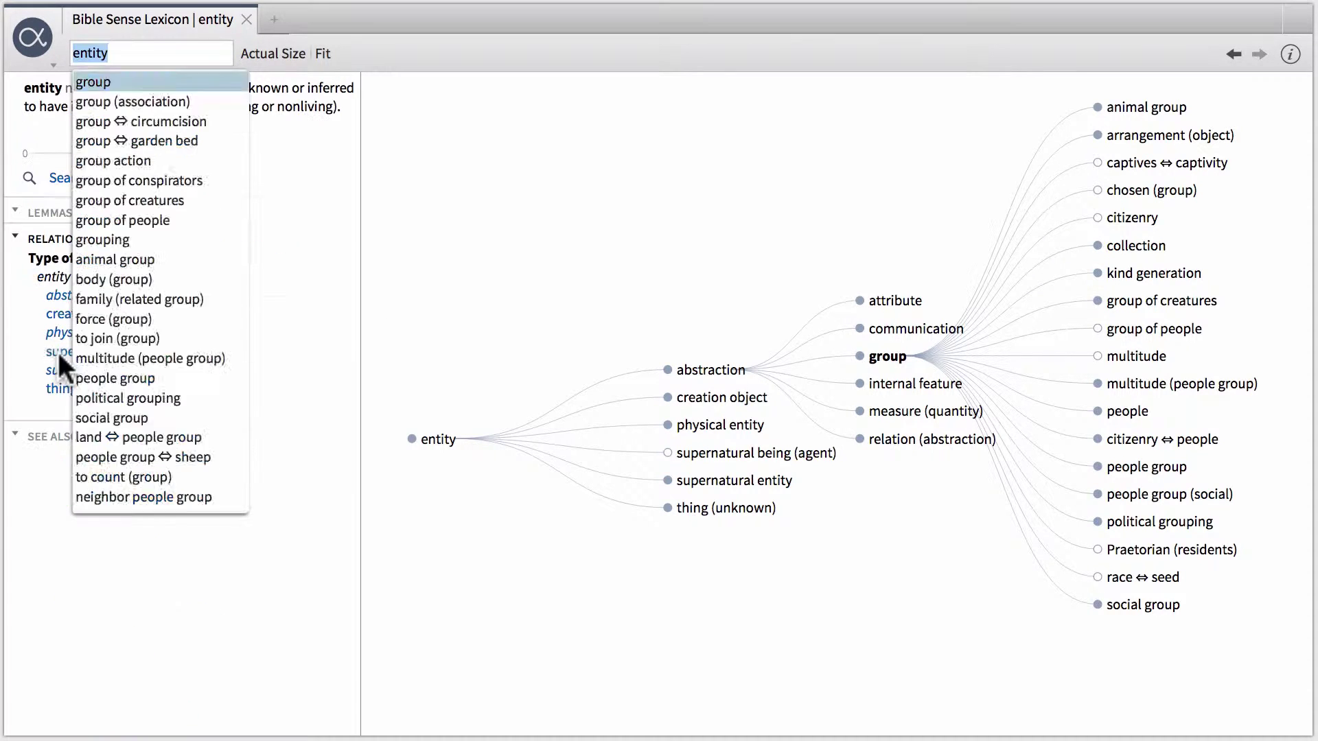
pyautogui.click(425, 258)
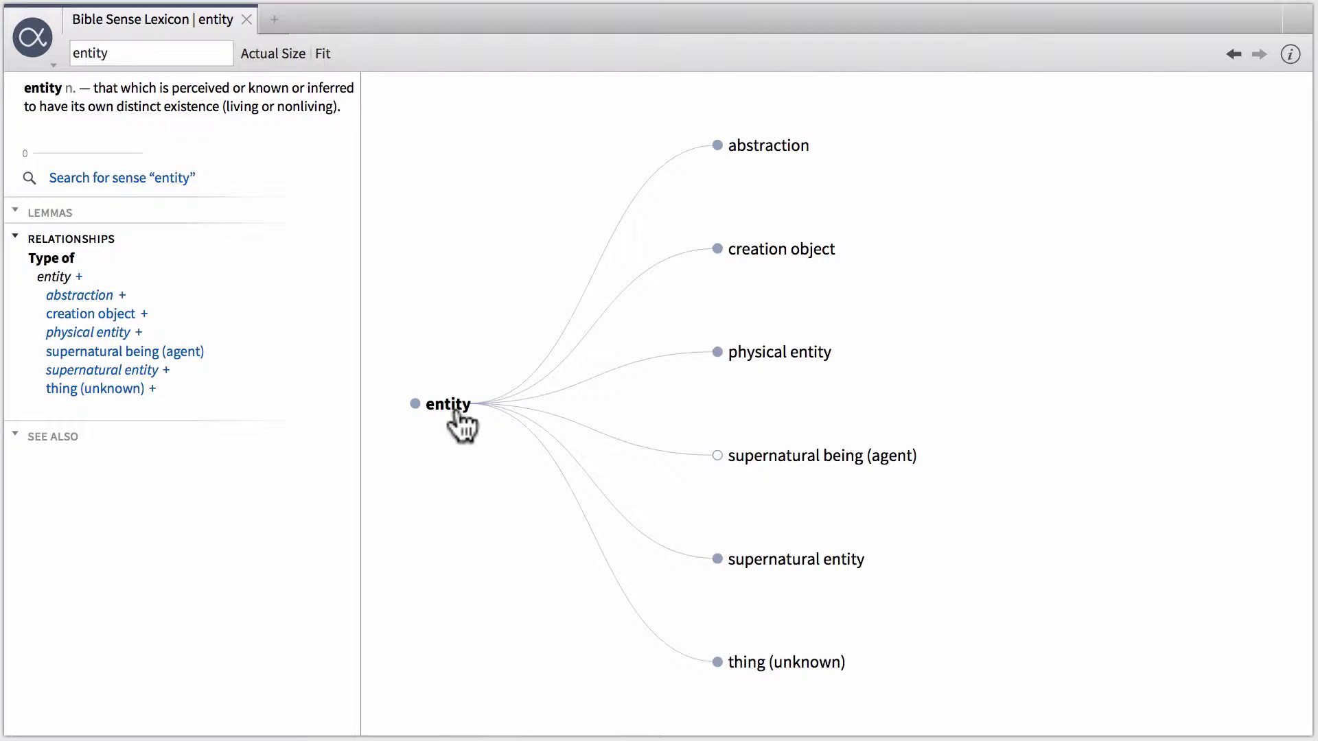
pyautogui.moveTo(457, 409)
# Go back twice to 'world system' and expand 'world populace' into 'inhabited world' and 'populace ⇔ people'
pyautogui.click(1231, 55)
pyautogui.click(1230, 55)
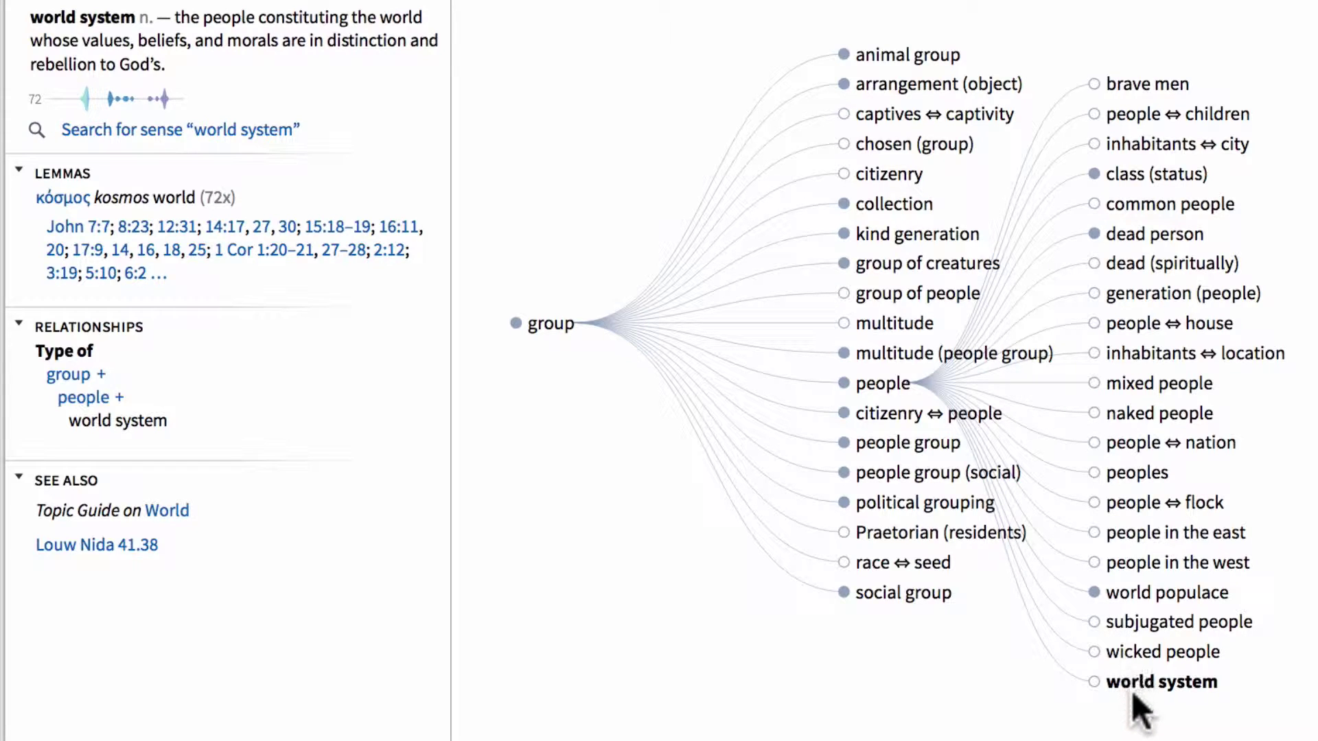
pyautogui.moveTo(1132, 696)
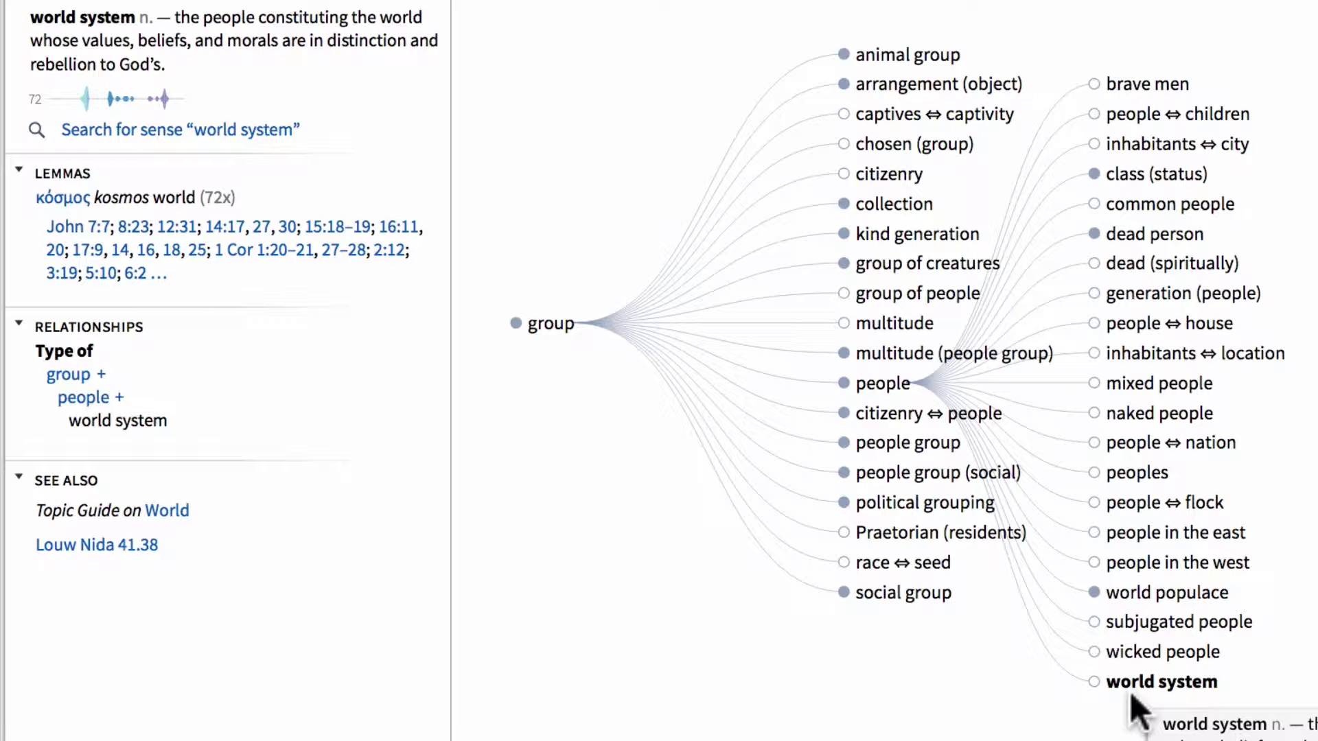
pyautogui.moveTo(1145, 595)
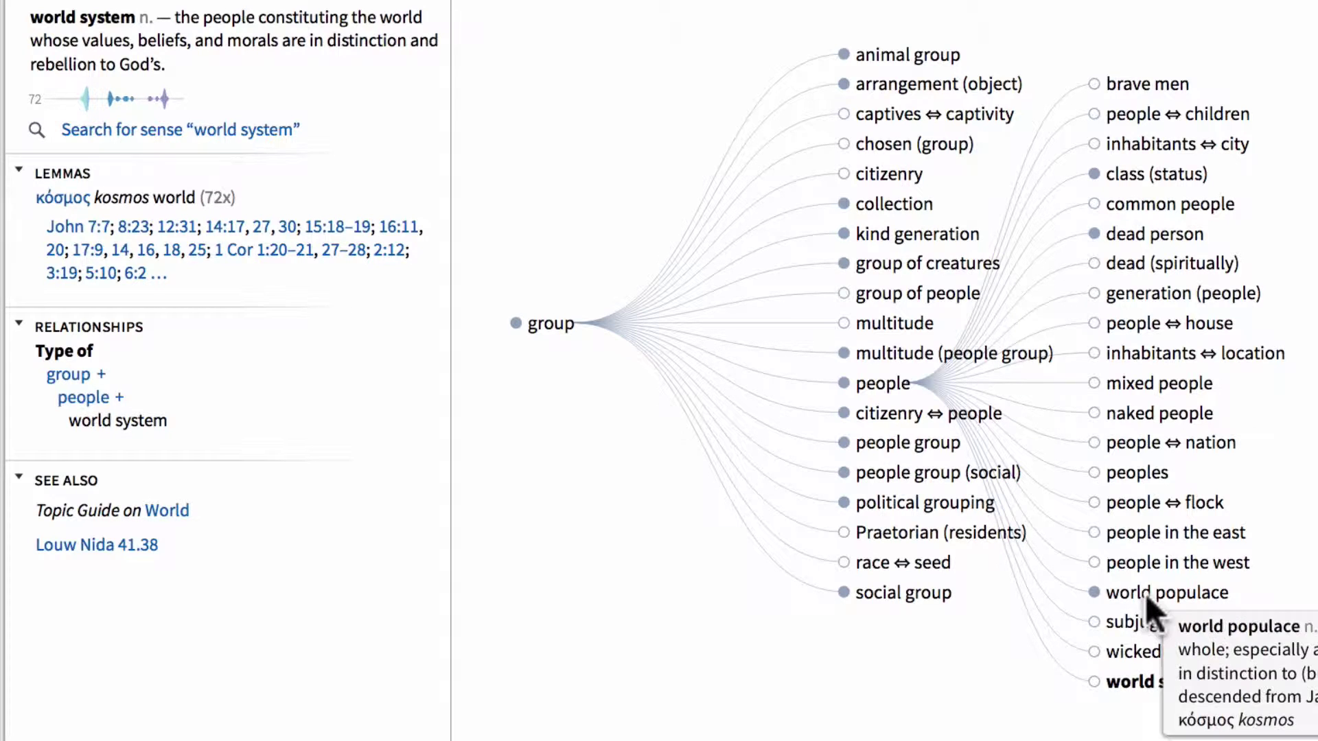
pyautogui.click(1133, 594)
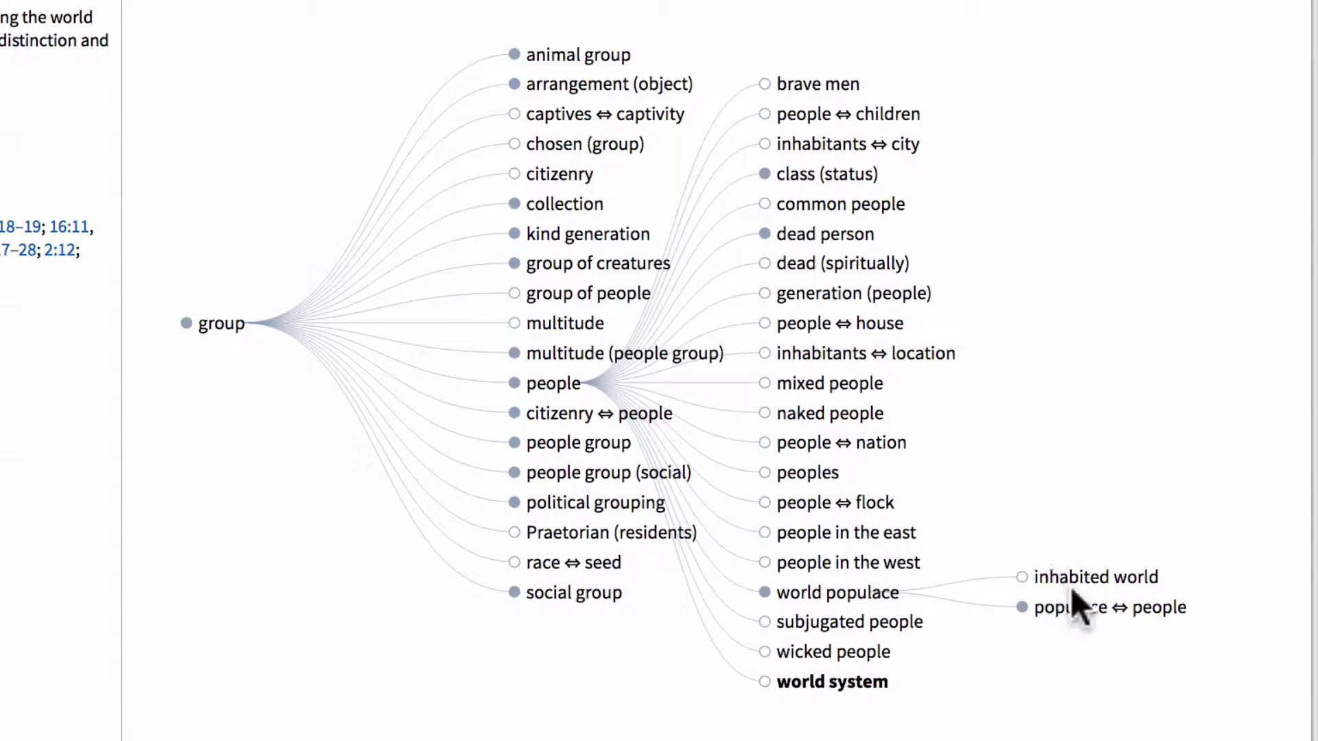
pyautogui.moveTo(1061, 608)
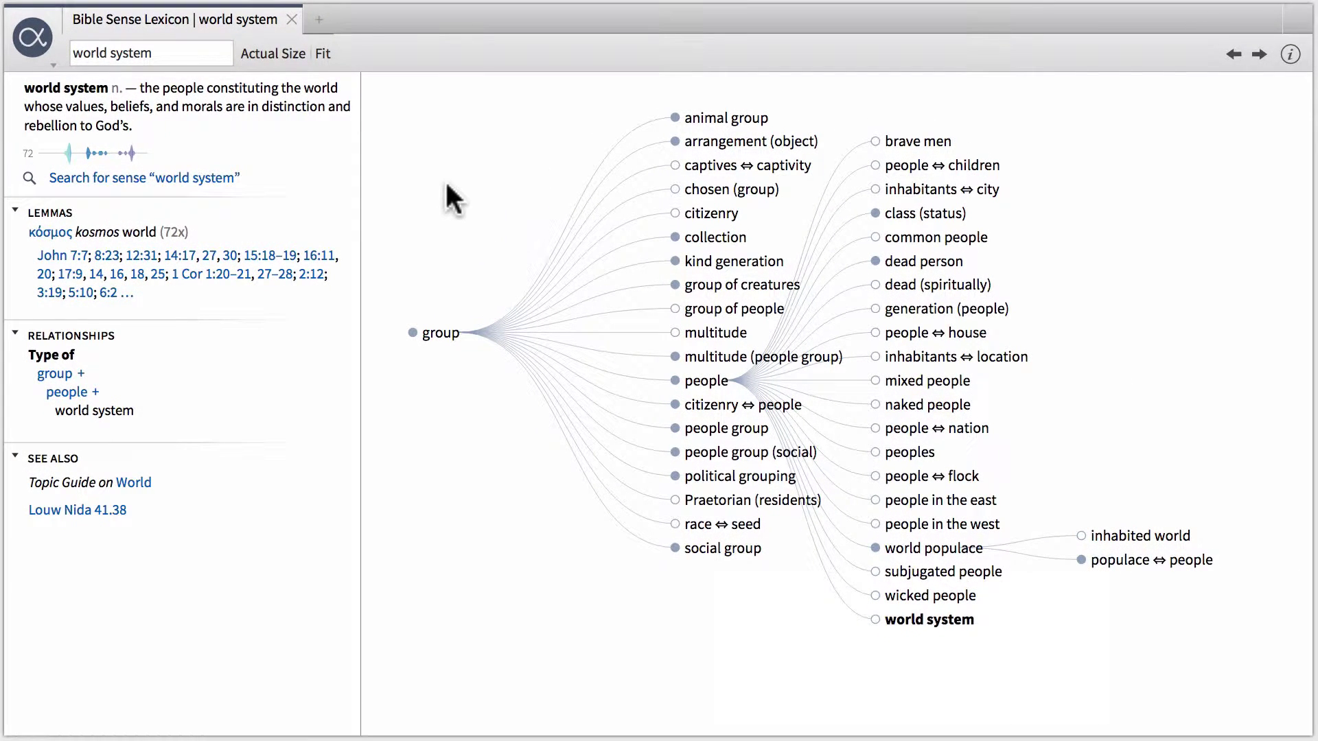
# Look up g:kosmos and load the 'world system (κόσμος)' sense with its graph
pyautogui.click(178, 53)
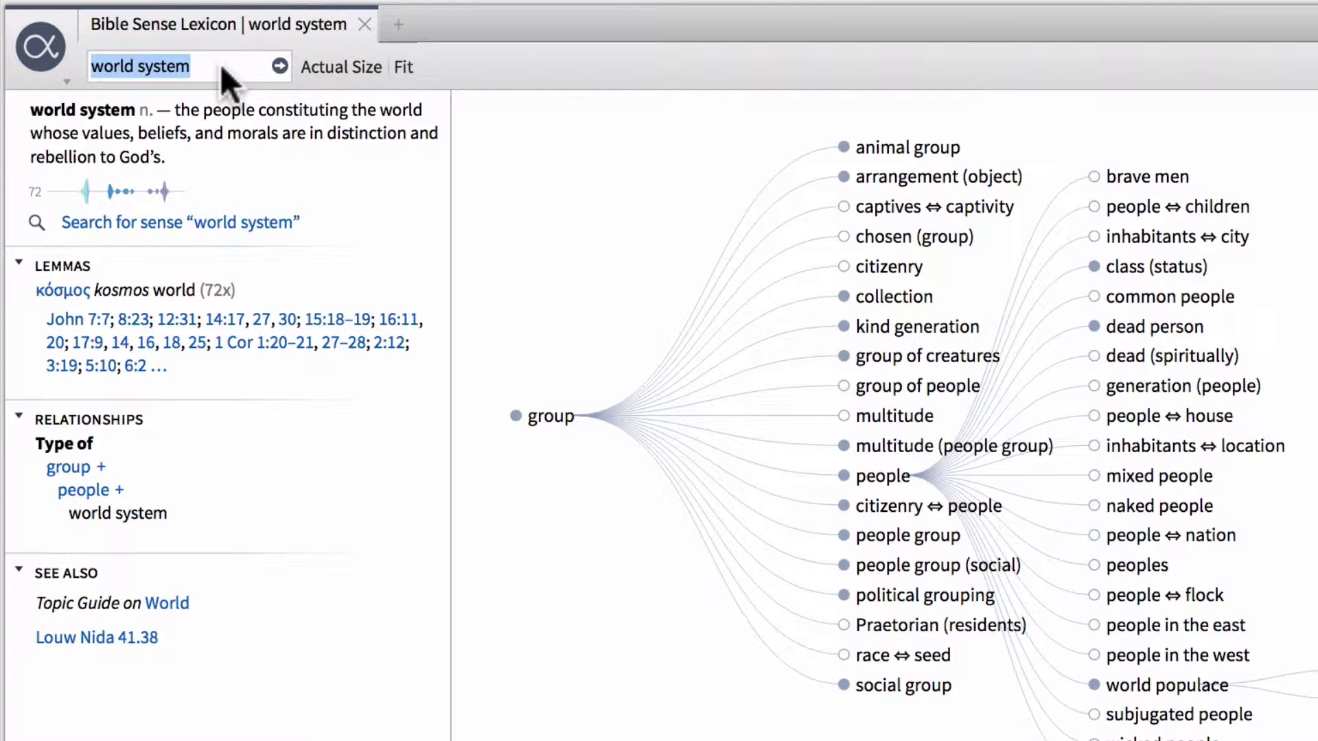
pyautogui.write('g:')
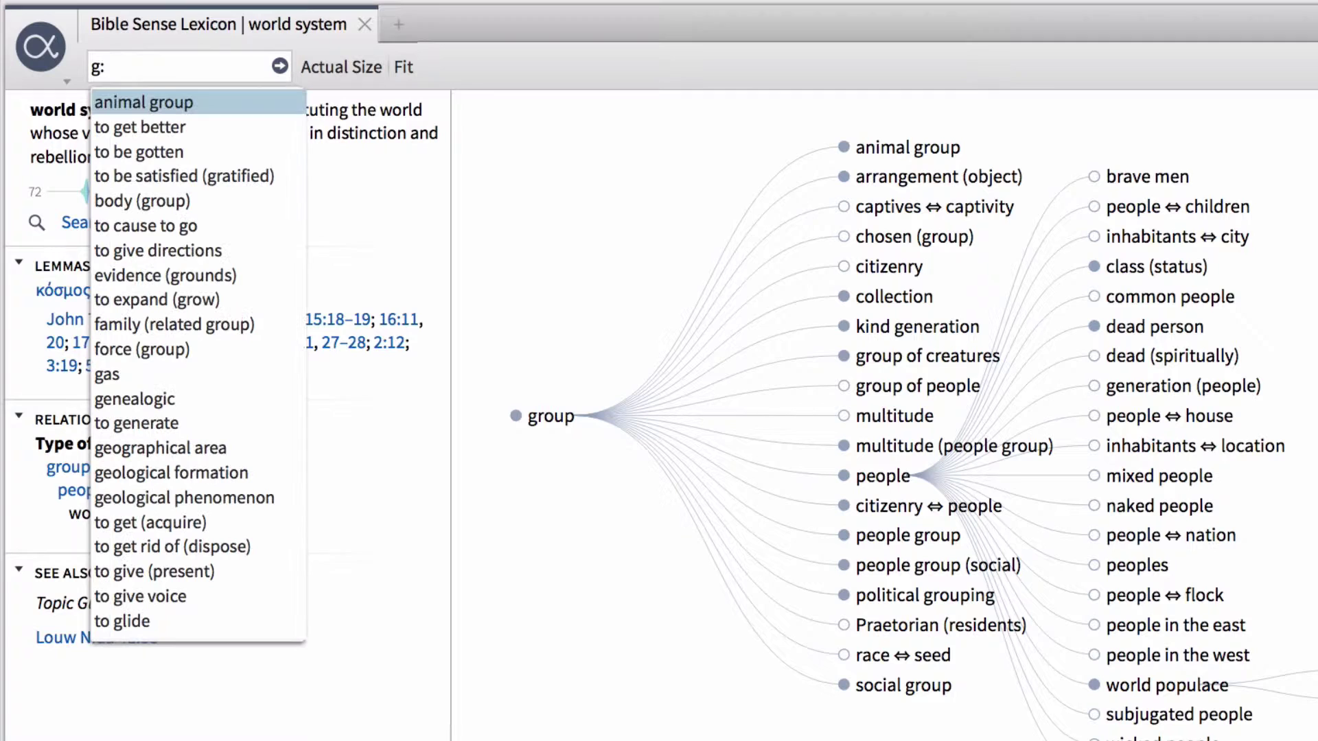
pyautogui.write('kosmos')
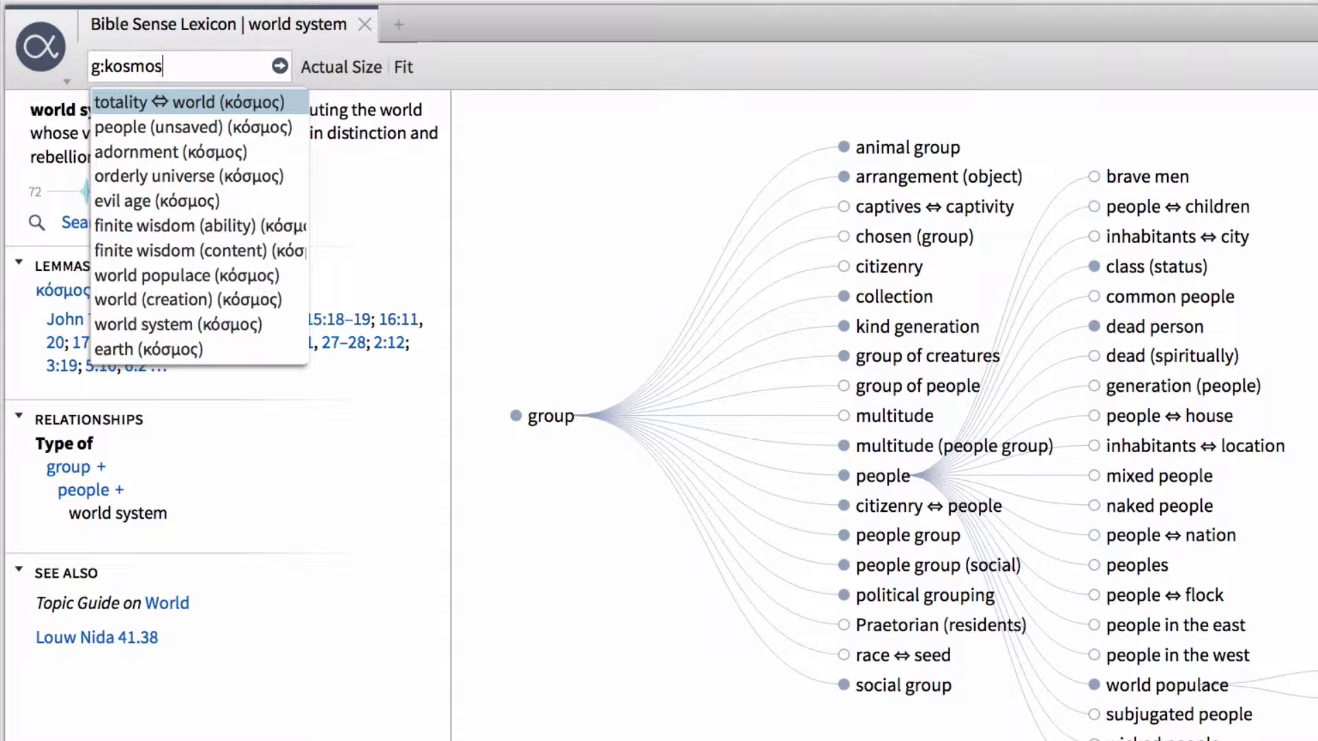
pyautogui.moveTo(199, 325)
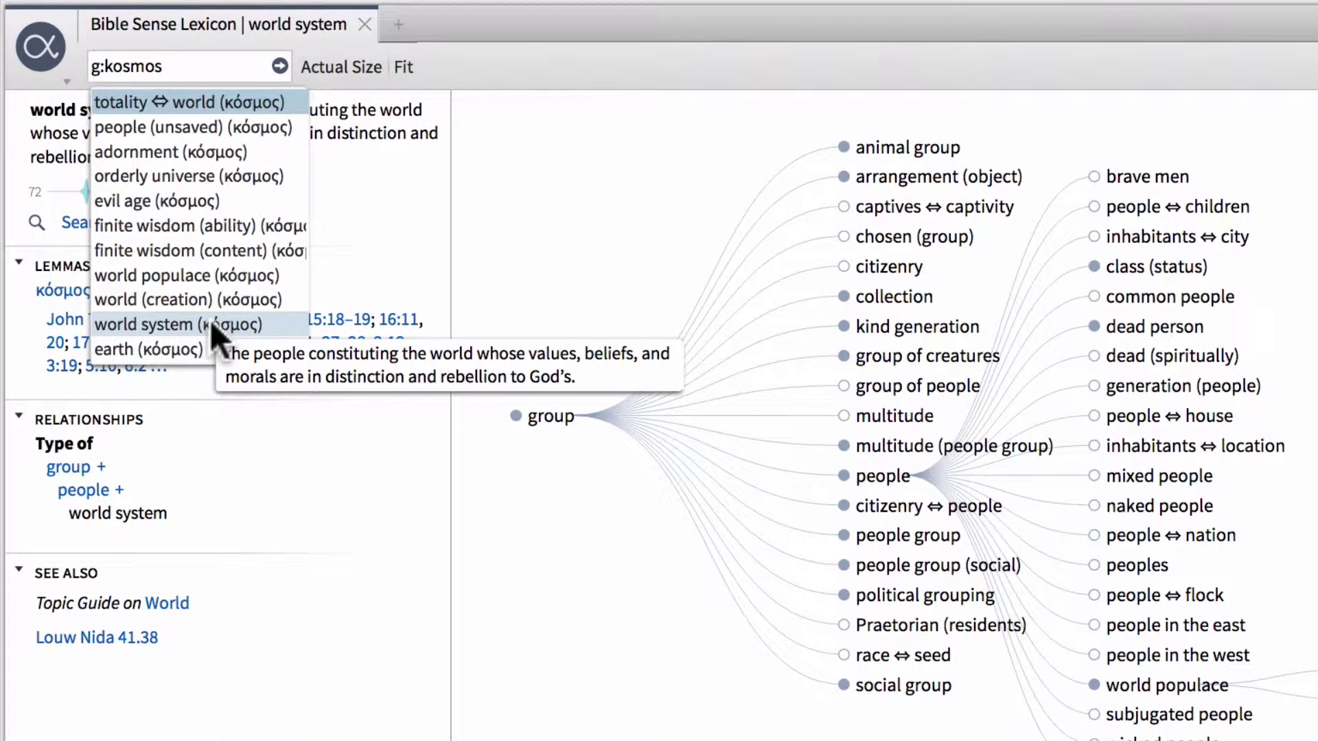
pyautogui.click(210, 323)
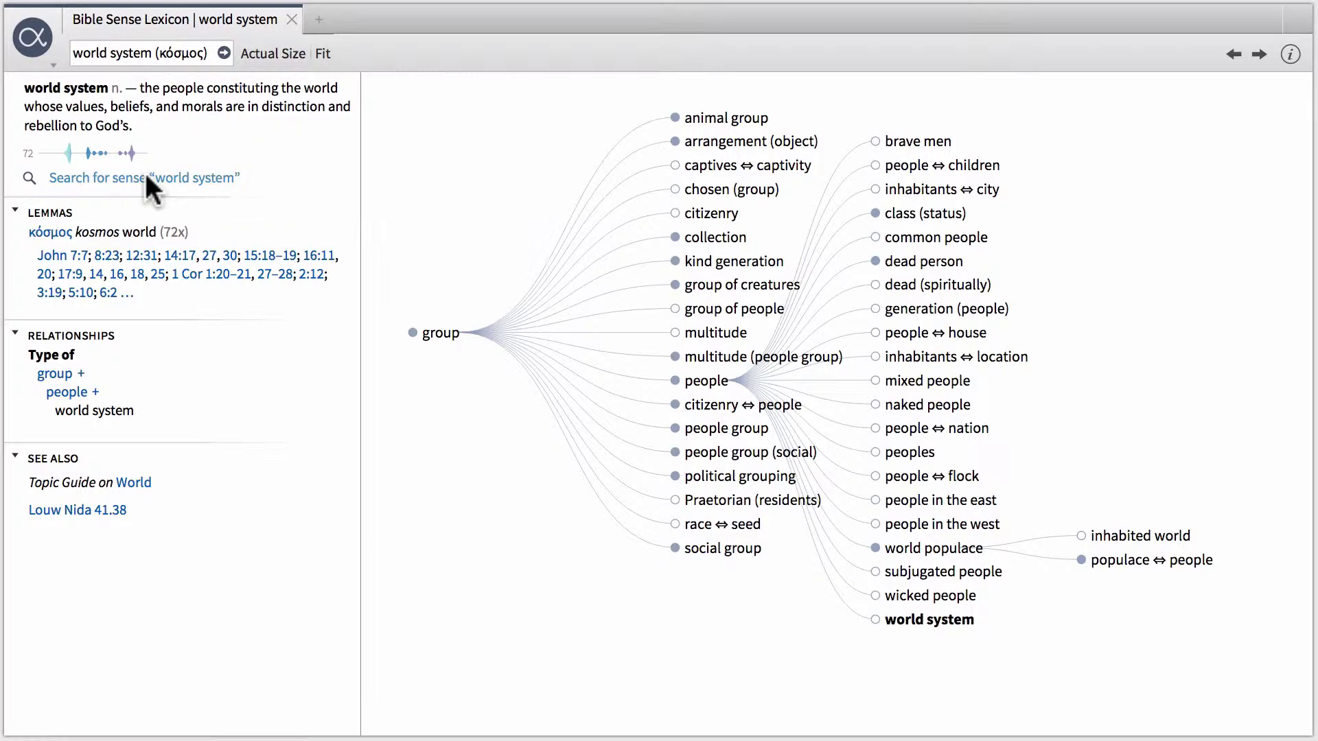
# Search All Passages for the 'world system' sense (93 results, 51 verses), then return to the lexicon
pyautogui.click(146, 177)
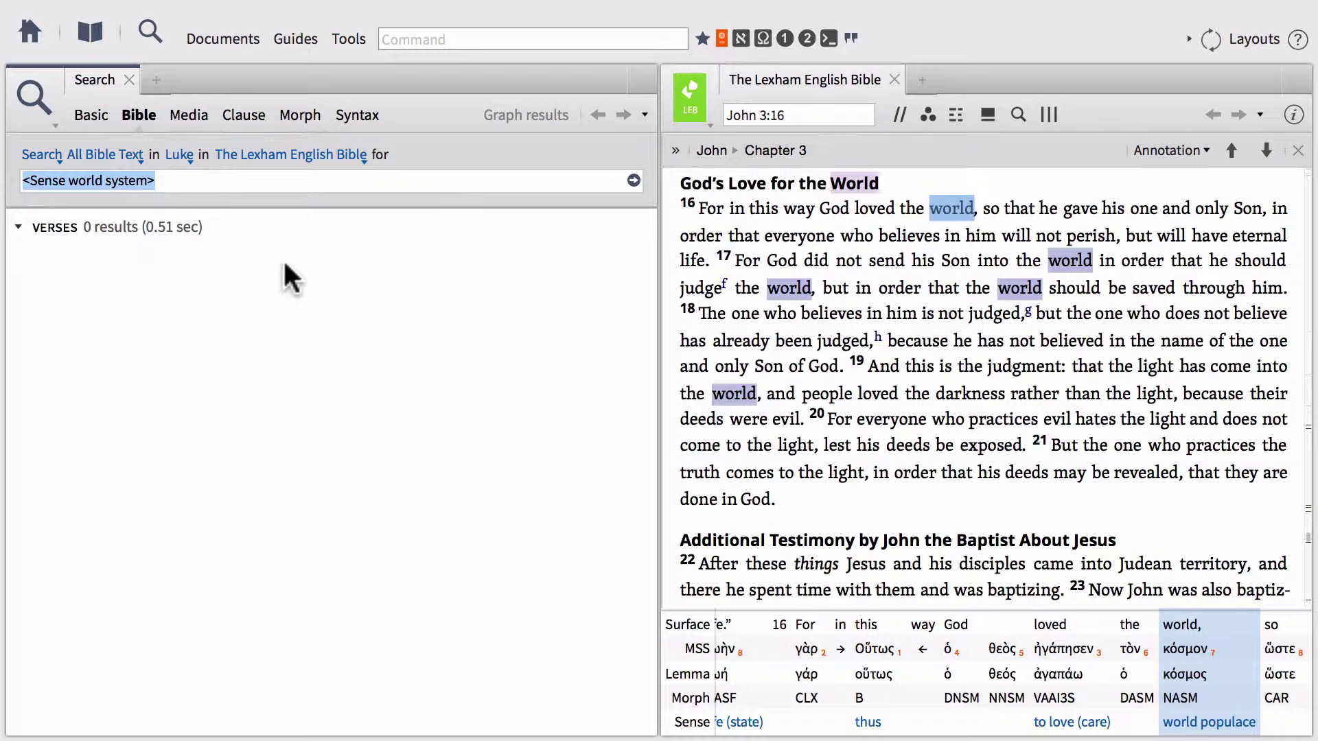
pyautogui.click(178, 152)
pyautogui.click(221, 215)
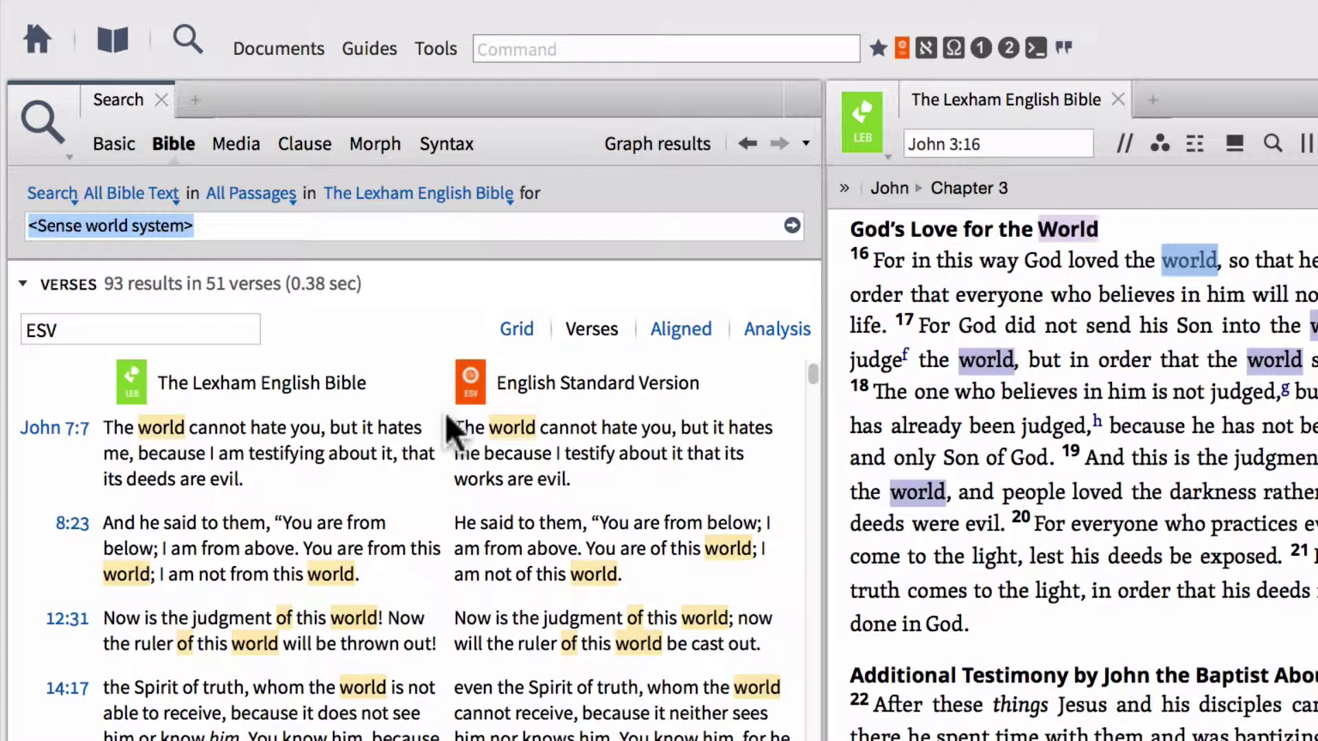
pyautogui.scroll(-1, 450, 429)
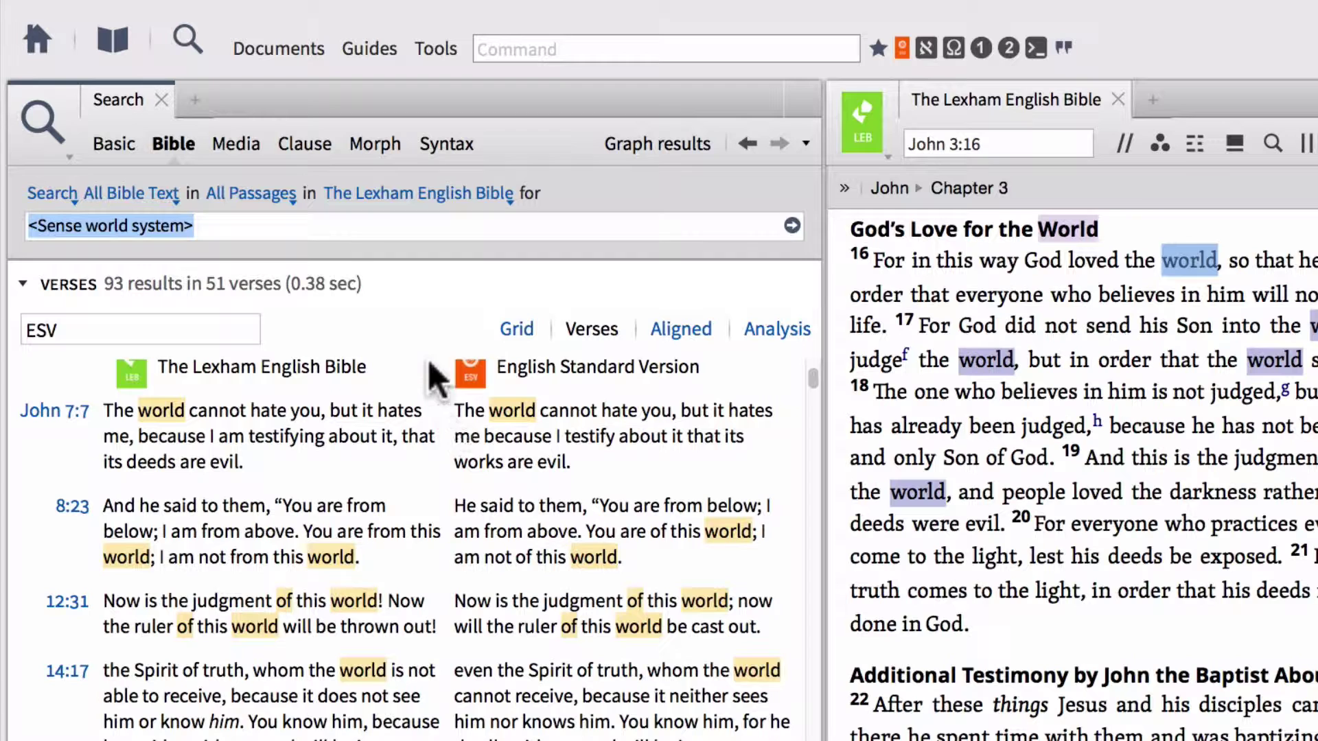
pyautogui.scroll(1, 420, 493)
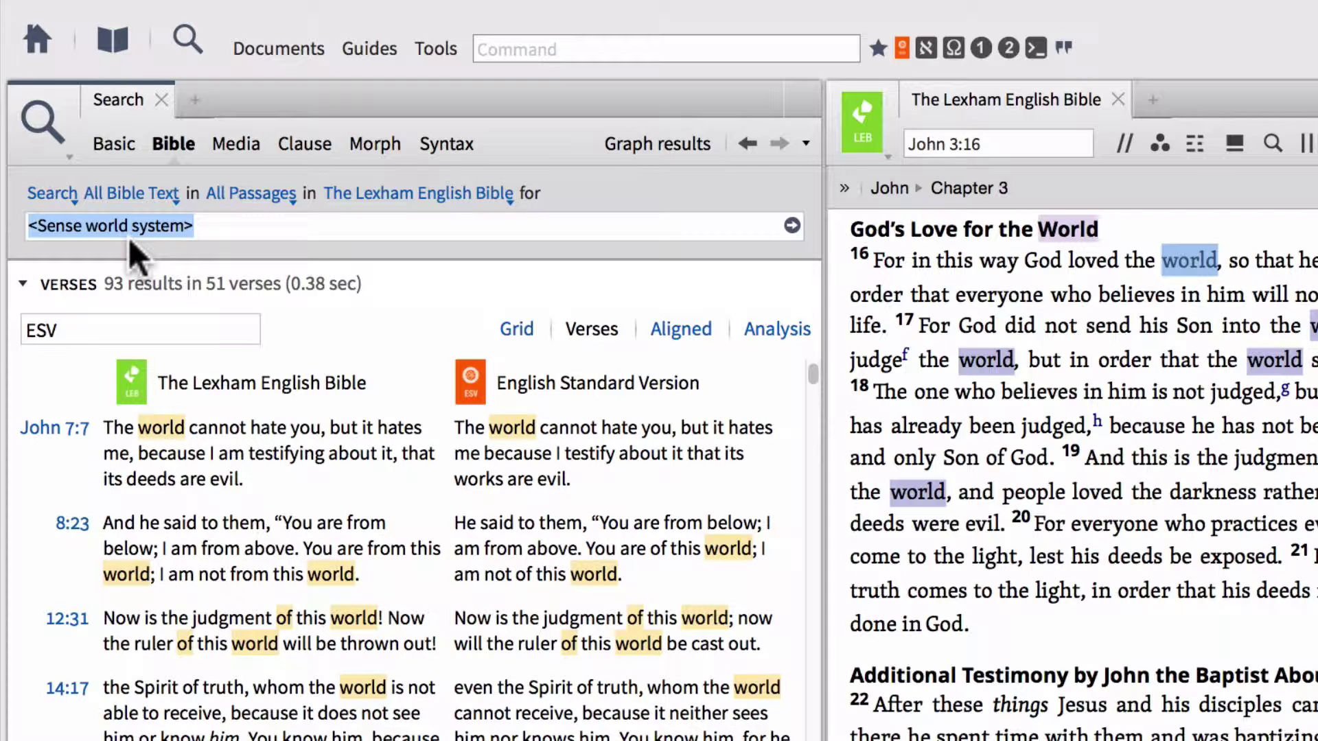
pyautogui.click(88, 226)
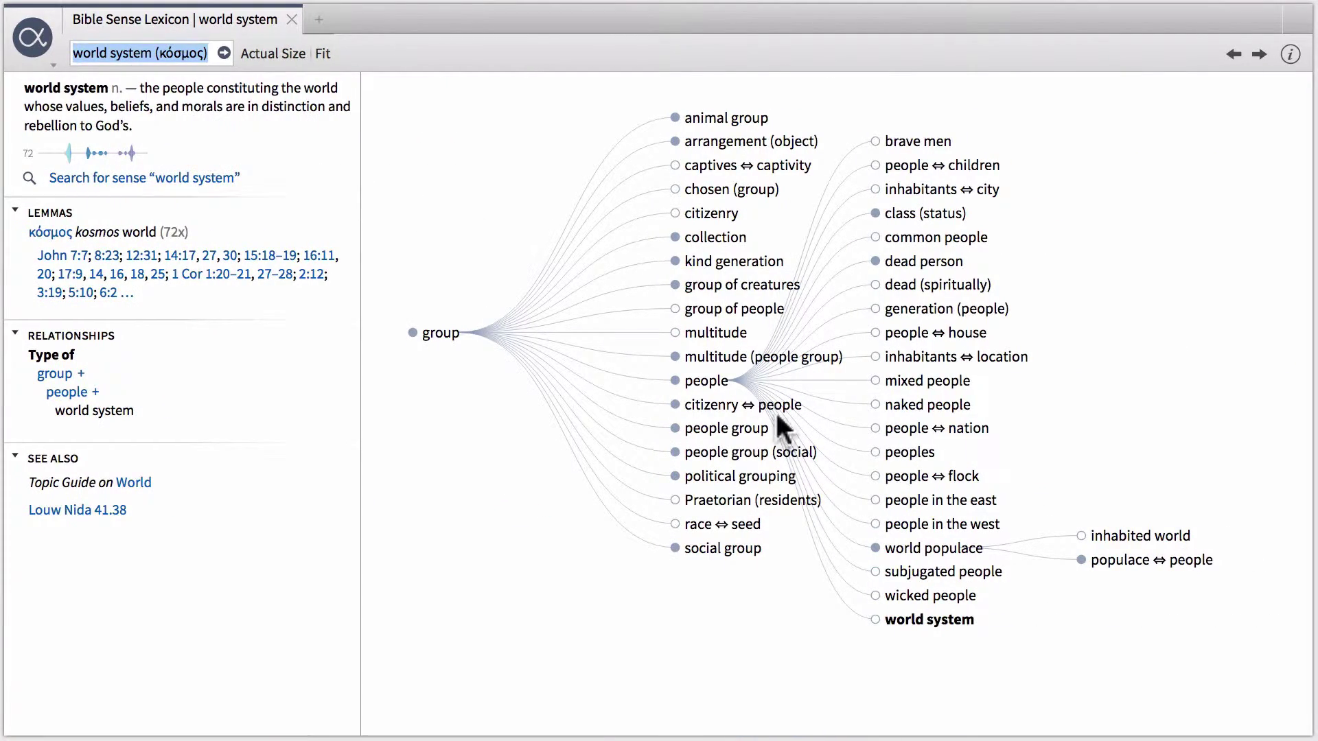
pyautogui.click(908, 555)
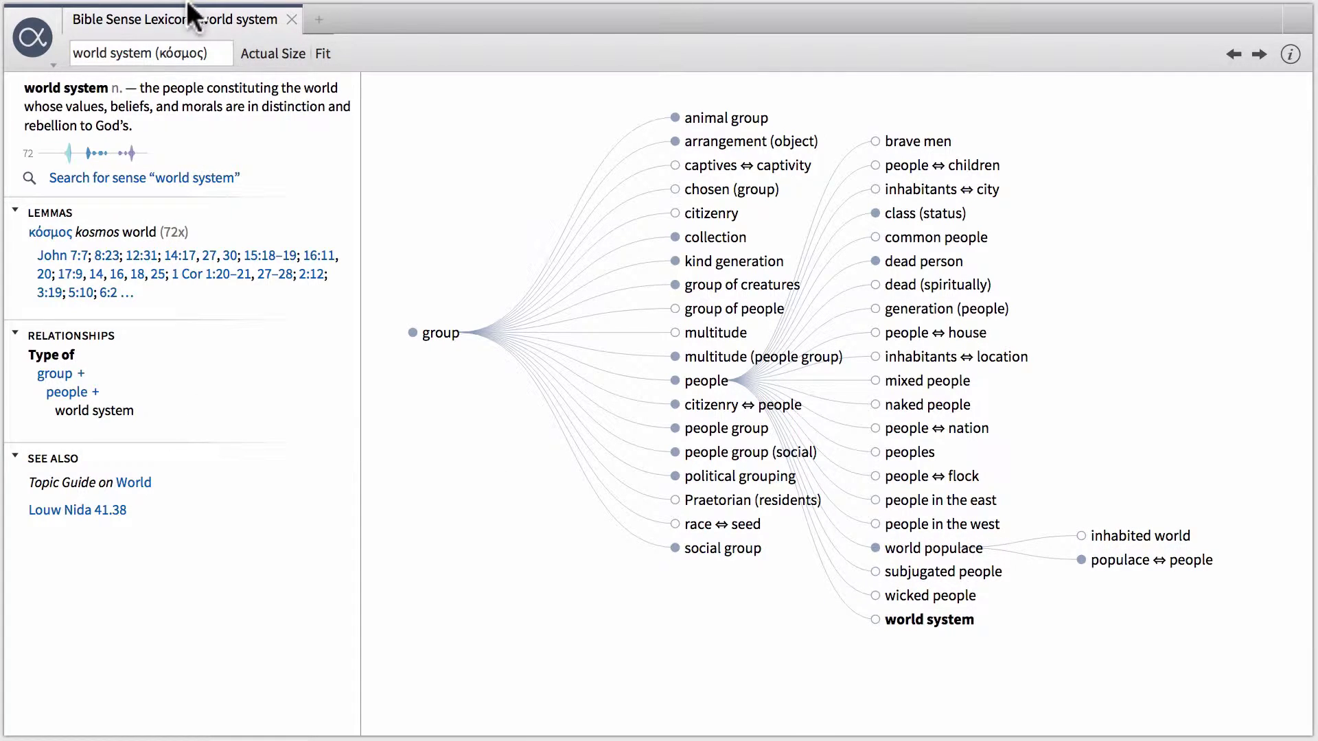
# Look up 'world' and load the 'world populace' sense of κόσμος (38x)
pyautogui.click(177, 53)
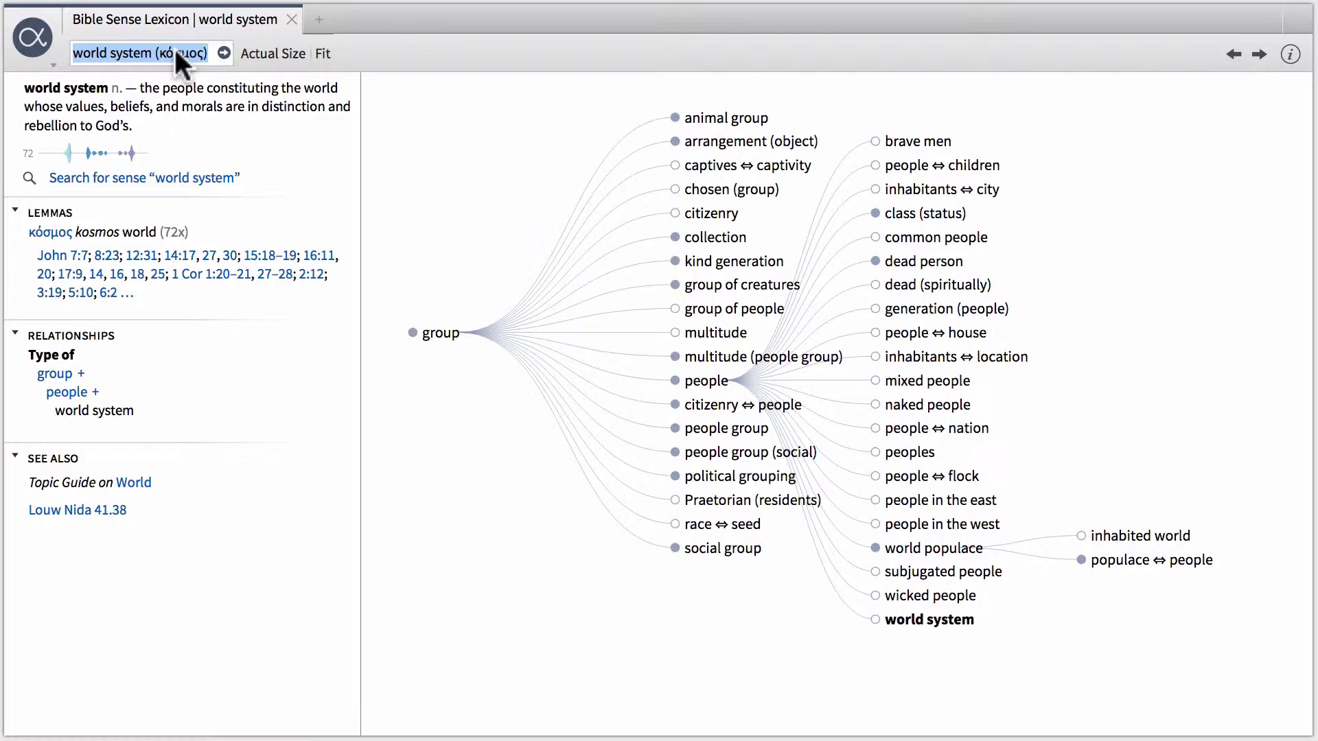
pyautogui.write('world')
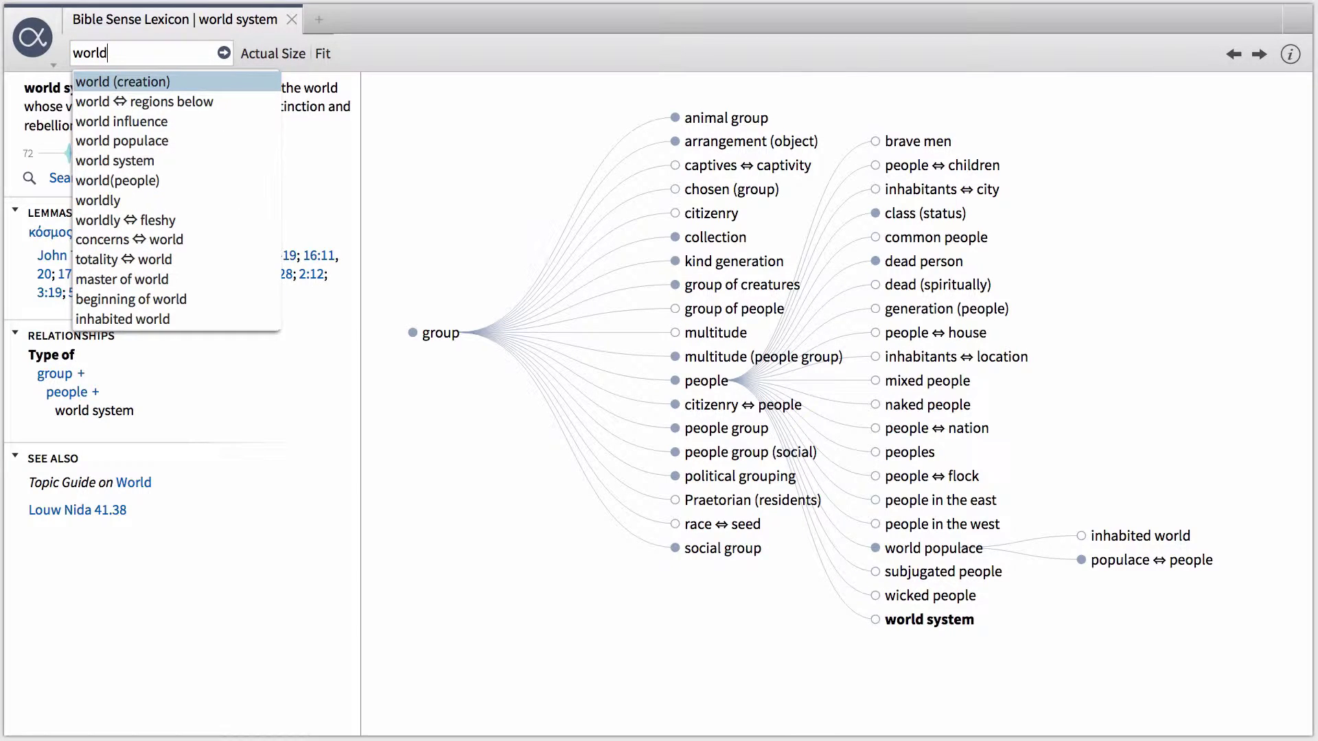
pyautogui.moveTo(171, 171)
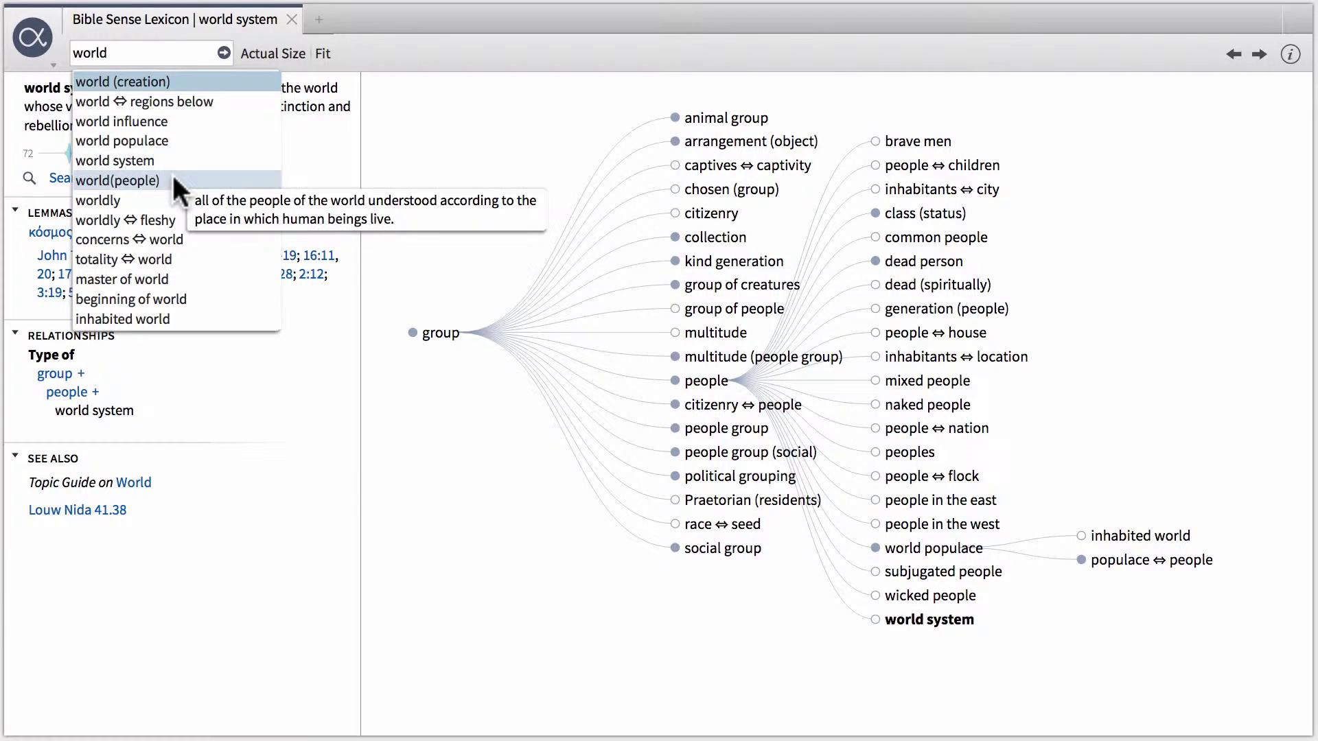
pyautogui.click(162, 142)
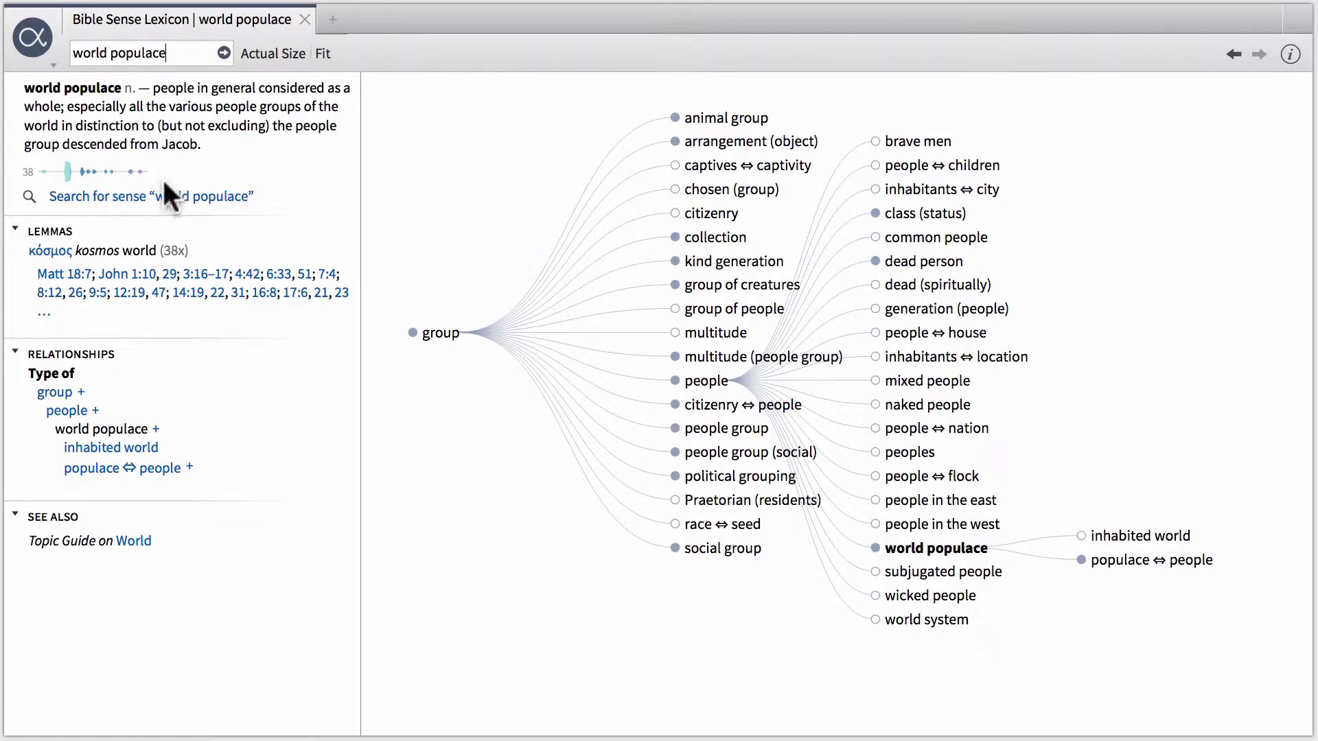
# Search the Bible for the 'world populace' sense, inserting '=' after Sense for an exact match
pyautogui.click(163, 199)
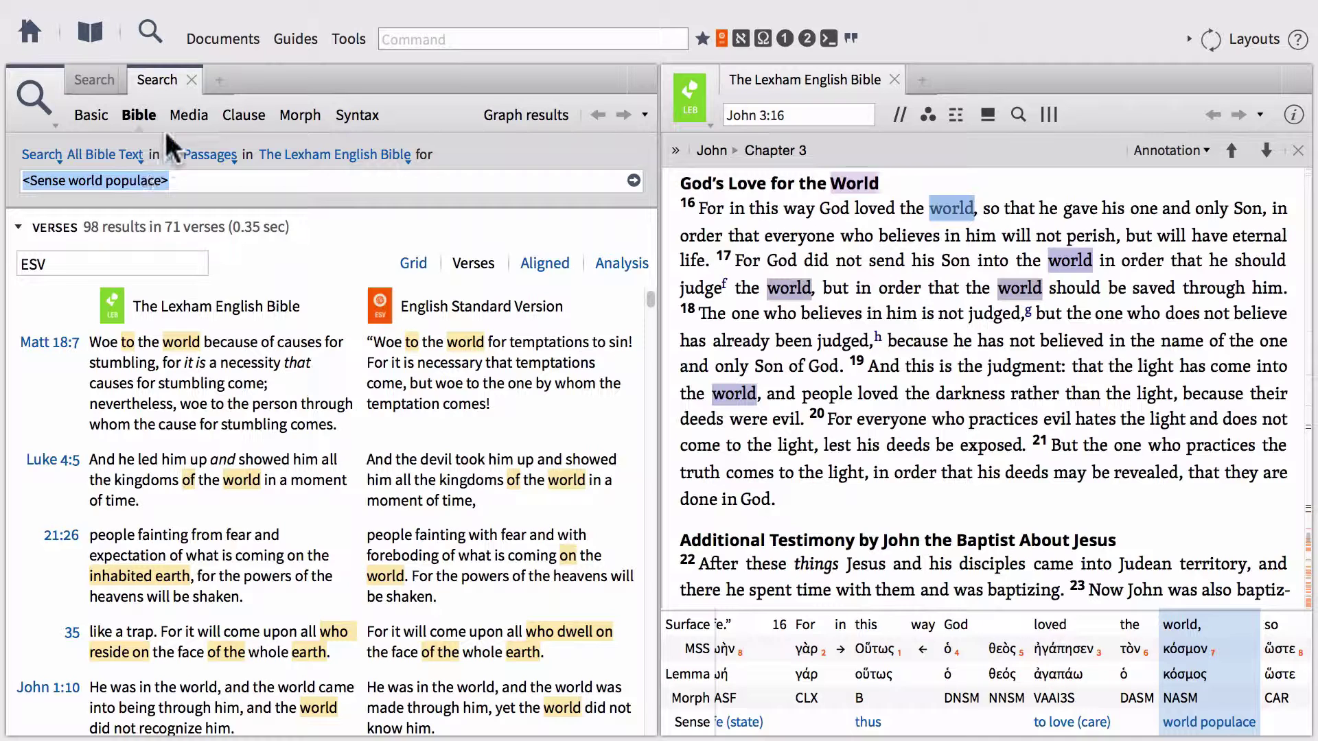
pyautogui.click(72, 180)
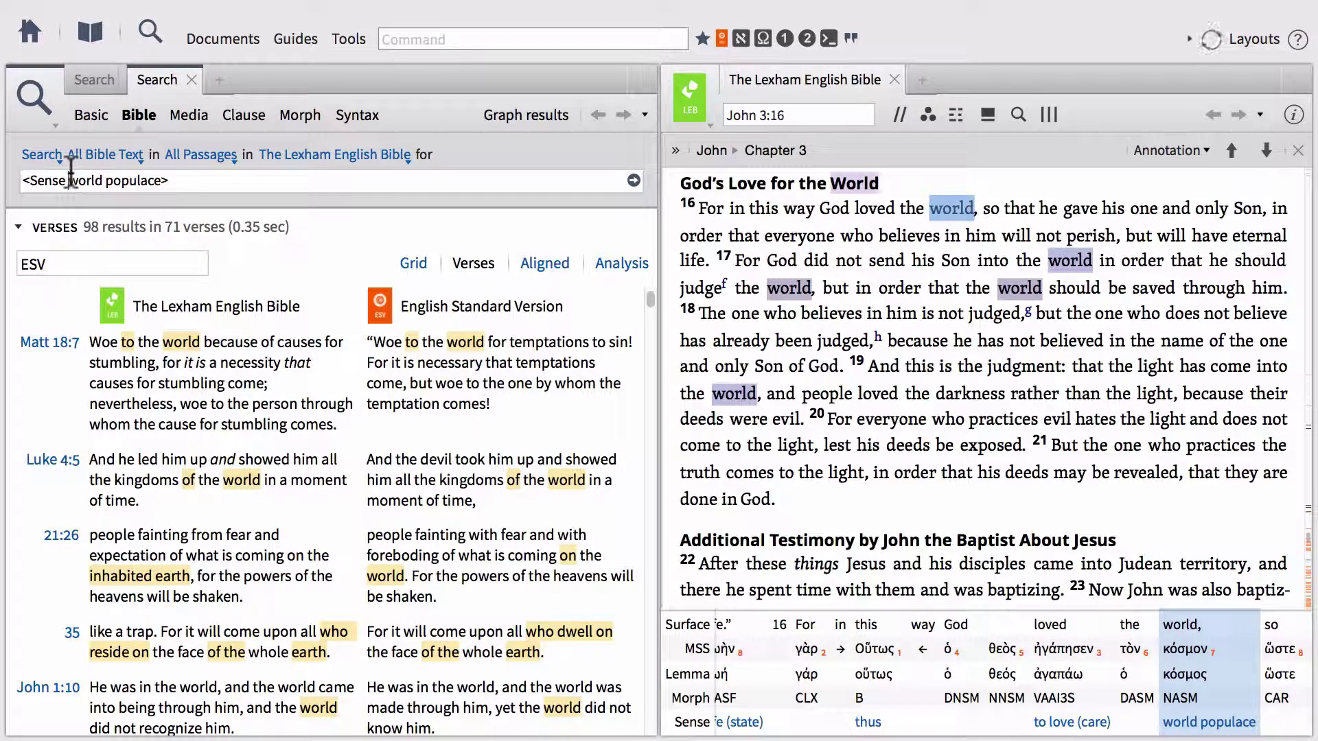
pyautogui.write('=')
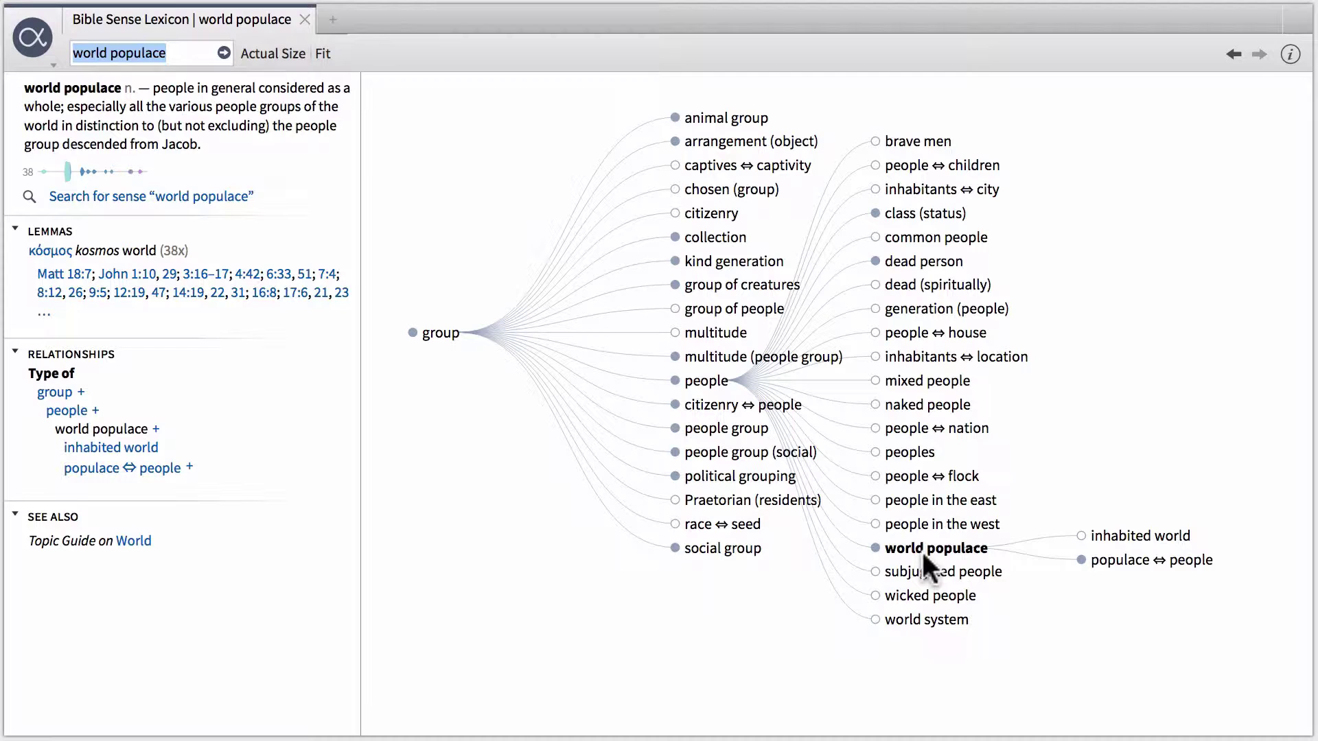
# Expand 'populace ⇔ people' in the sense graph to reveal 'populace (social)'
pyautogui.click(1122, 559)
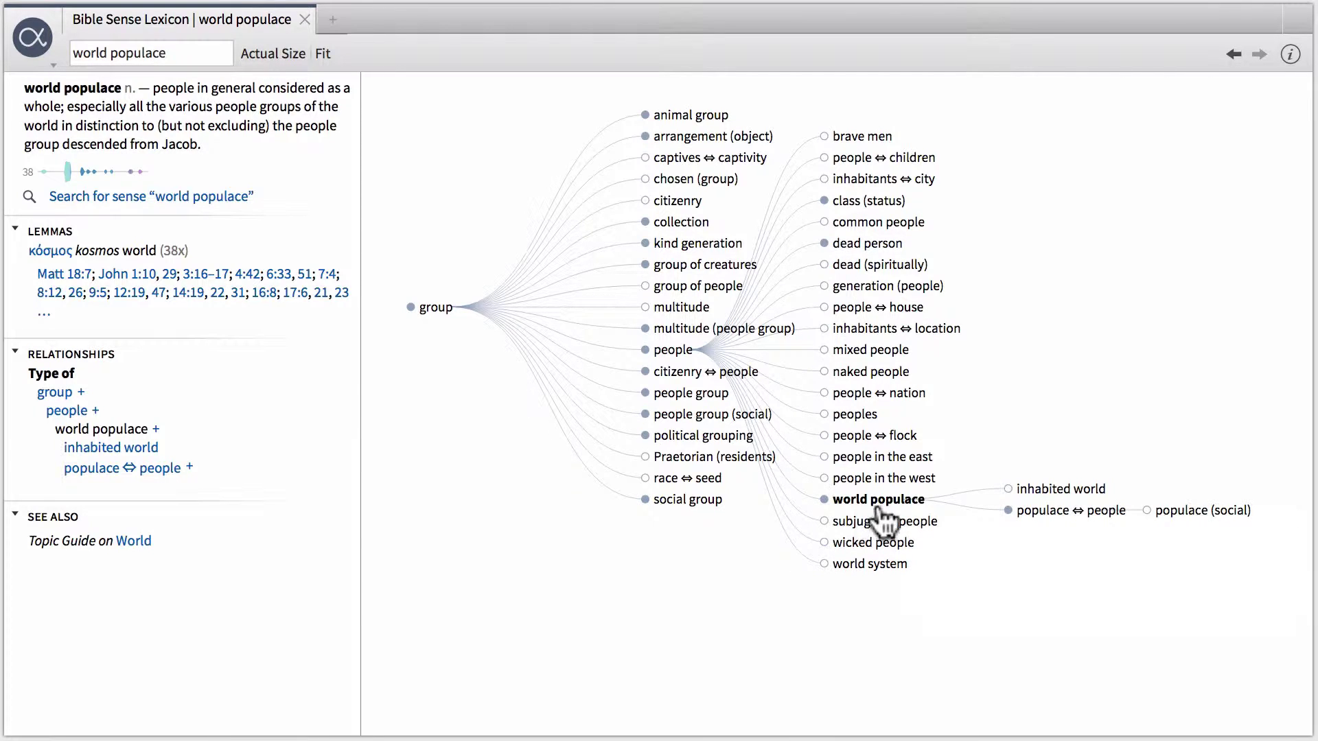
pyautogui.moveTo(887, 506)
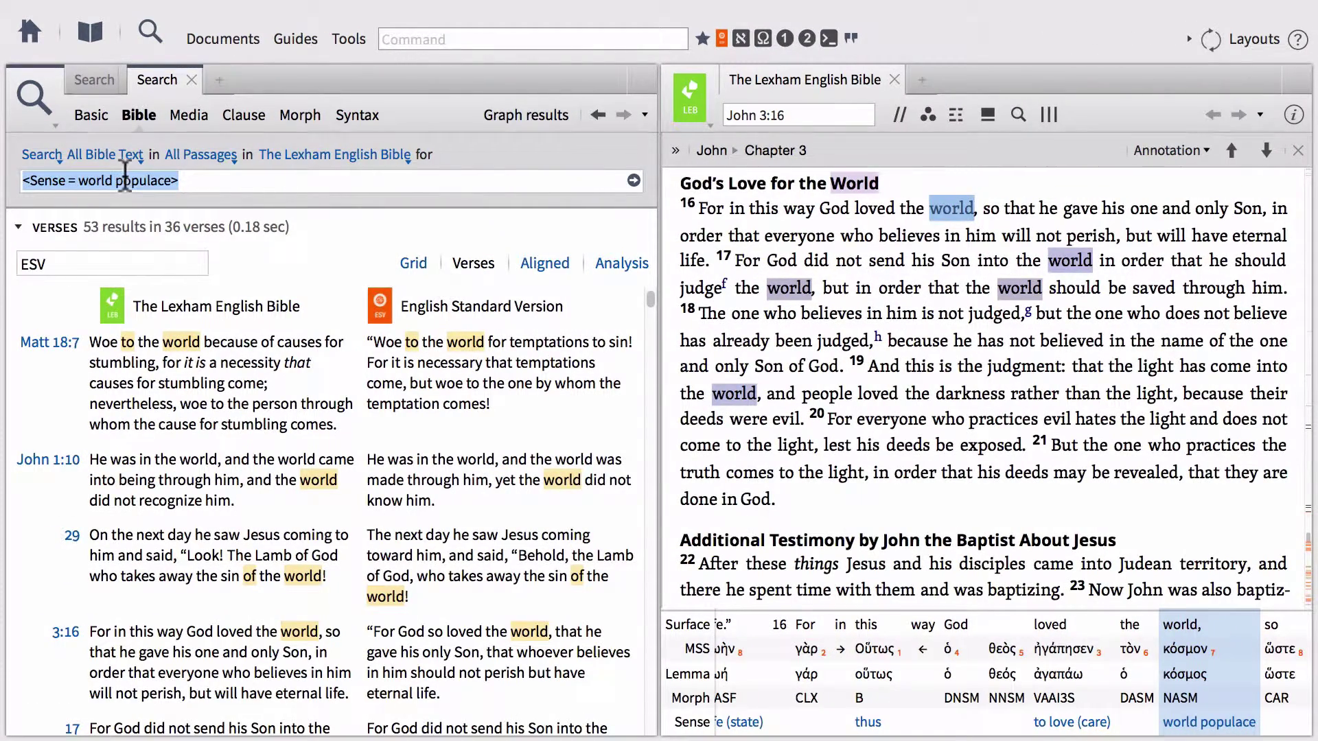
pyautogui.click(77, 183)
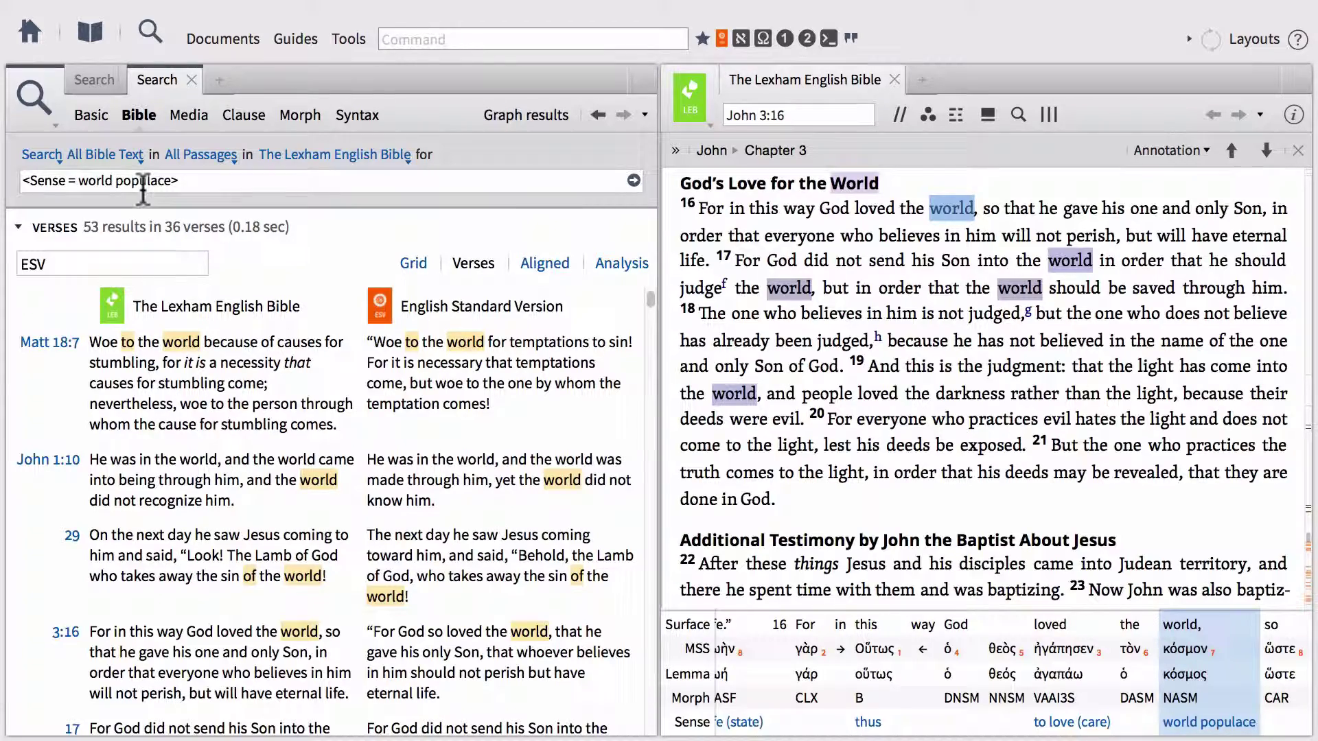
# Close the open search panels and run a morph search for lemma κόσμος from 'world' in John 3:16
pyautogui.click(192, 78)
pyautogui.click(129, 79)
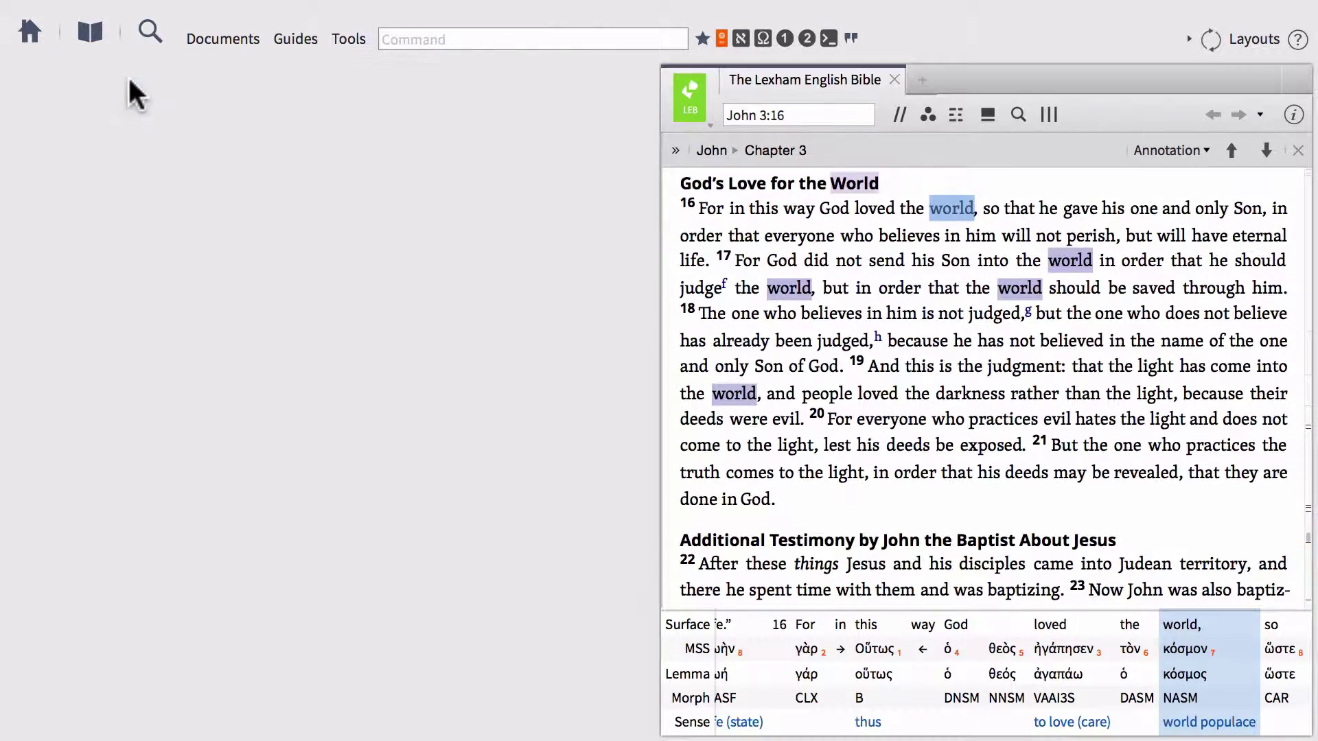
pyautogui.rightClick(961, 209)
pyautogui.moveTo(760, 337)
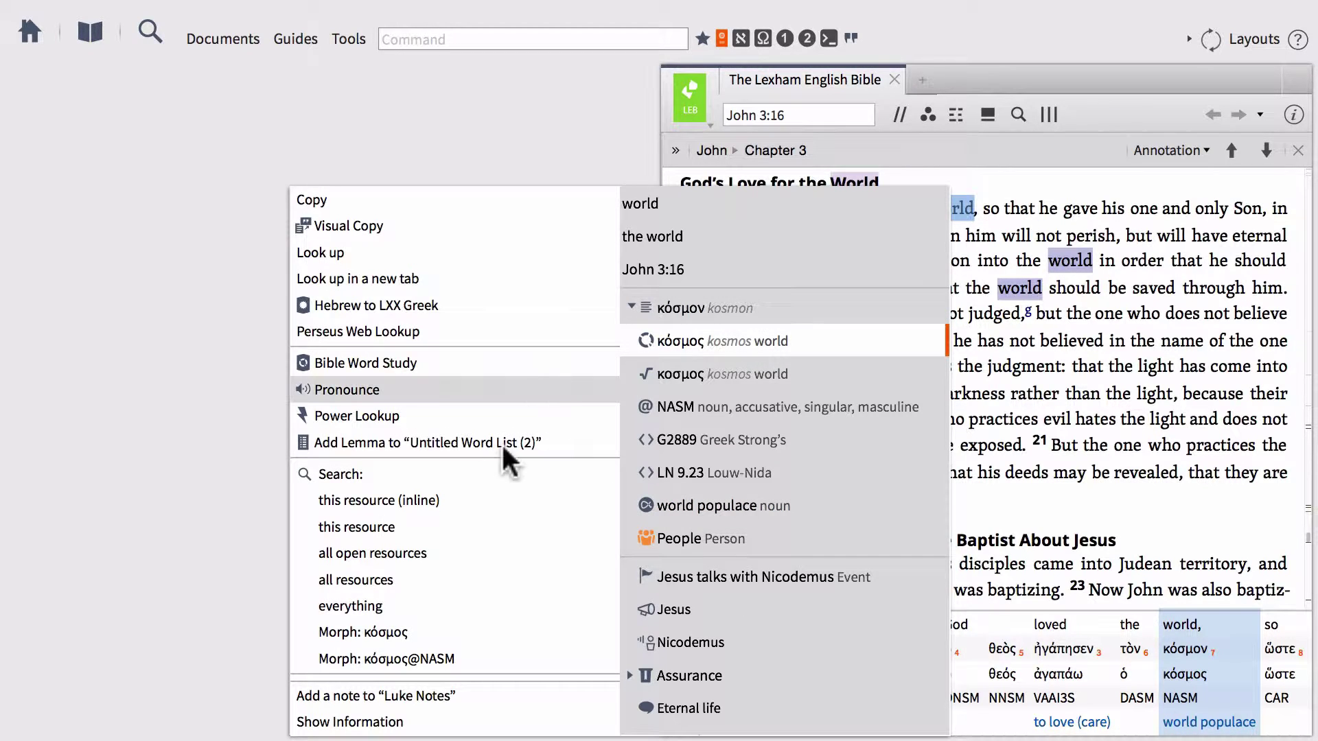
pyautogui.scroll(-1, 464, 487)
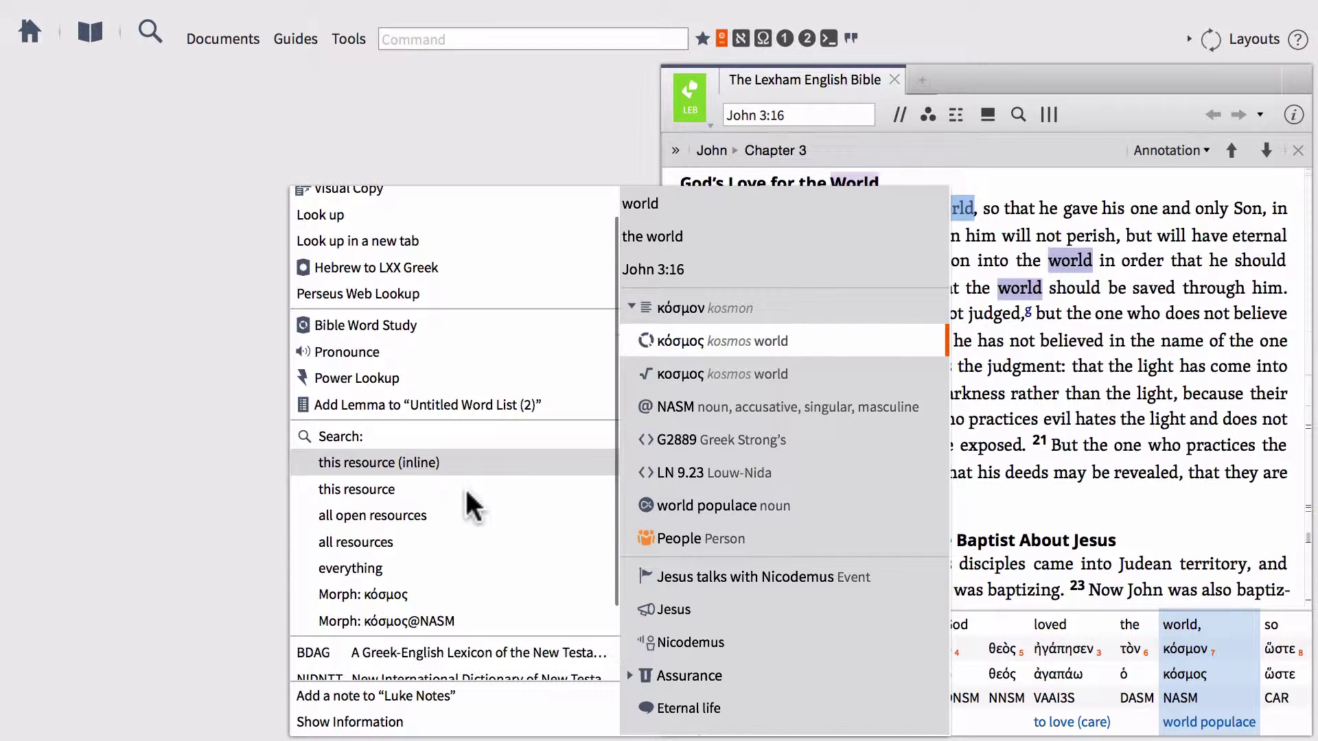
pyautogui.click(388, 598)
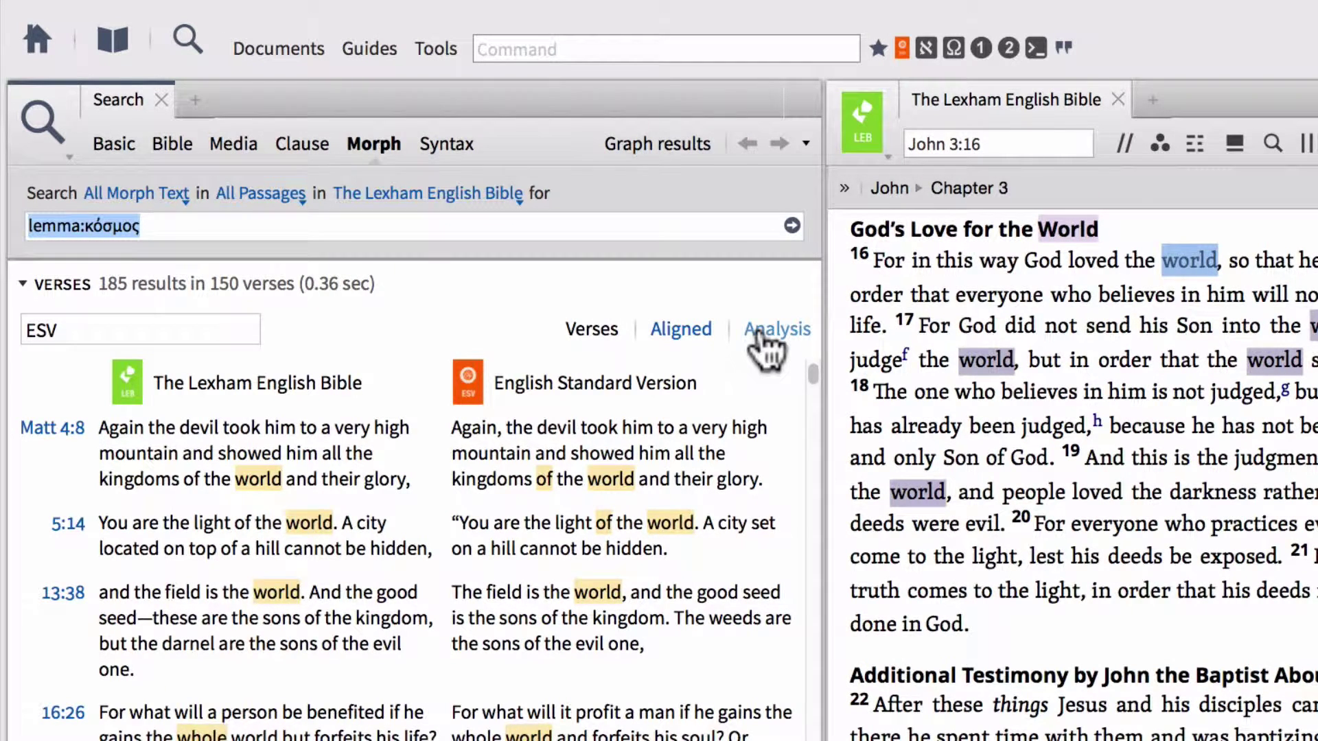
# Show the 185 κόσμος hits as an Analysis table and drag the Sense column to group by sense
pyautogui.click(759, 330)
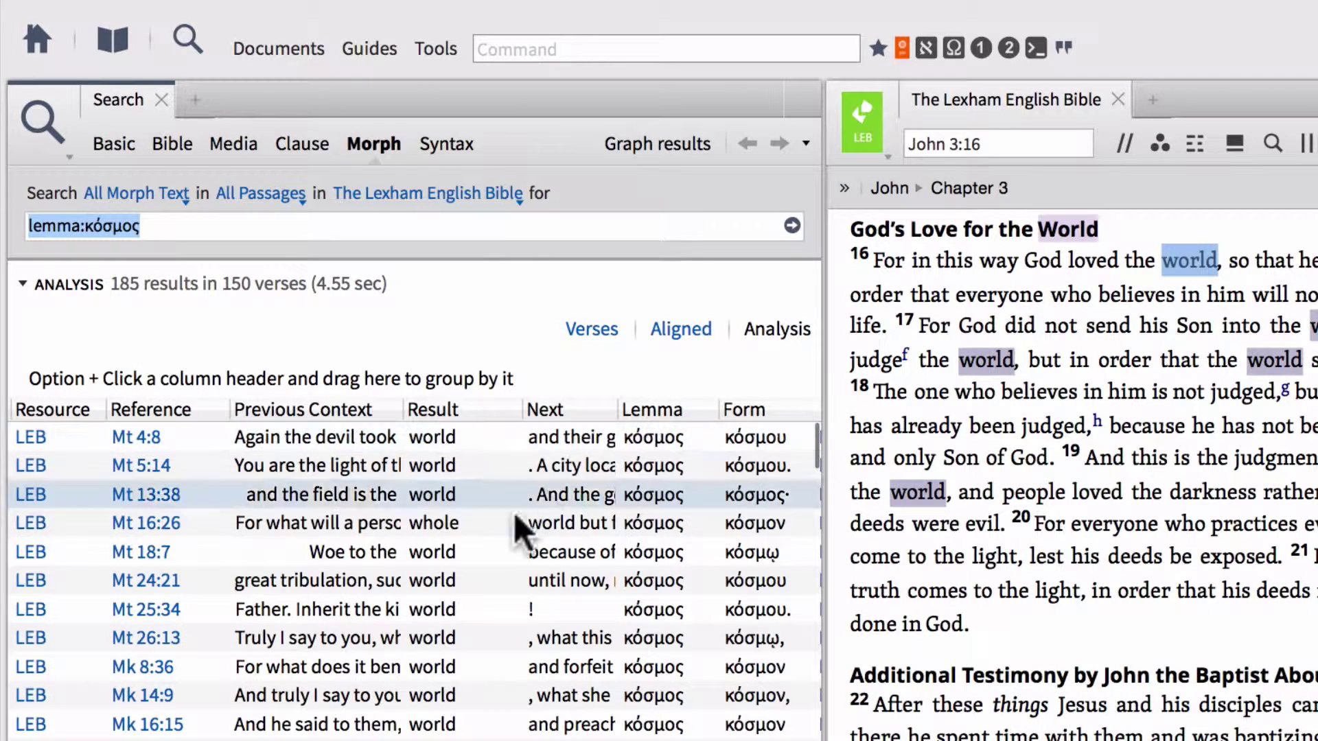
pyautogui.hscroll(10, 480, 512)
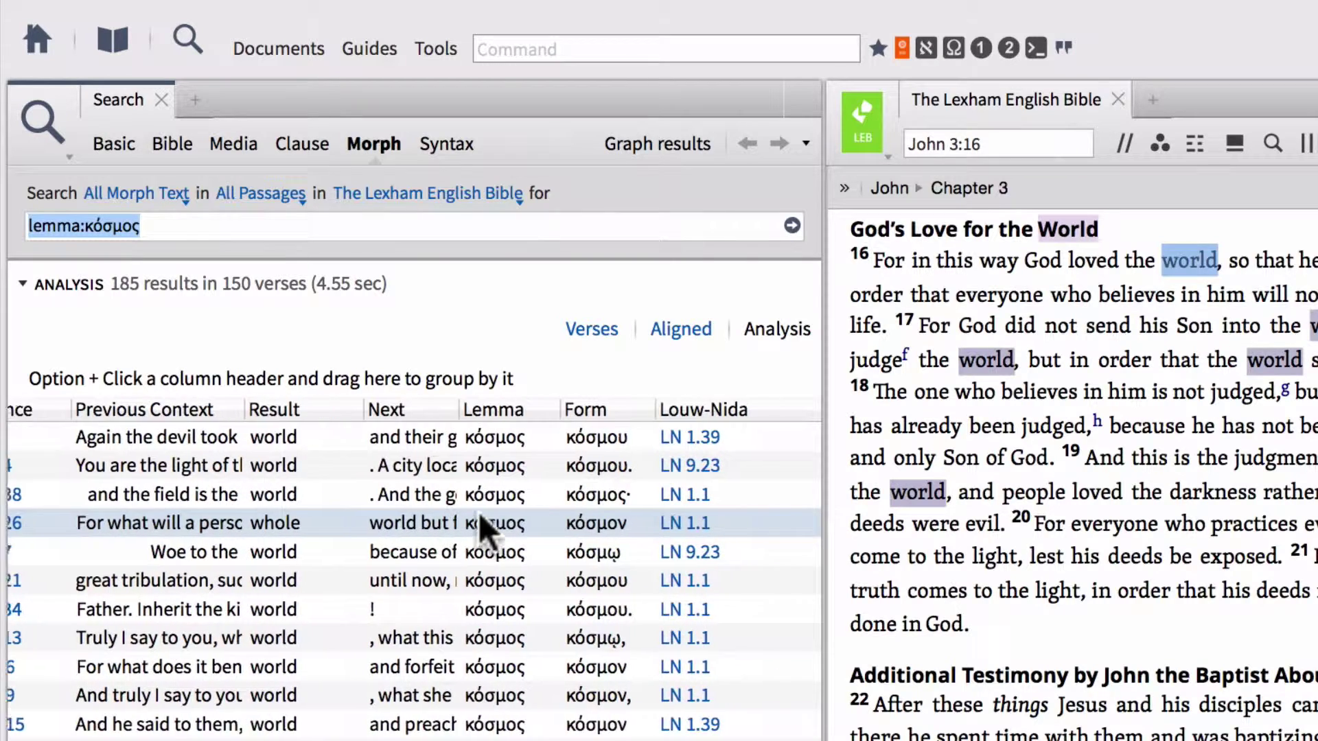
pyautogui.hscroll(4, 530, 511)
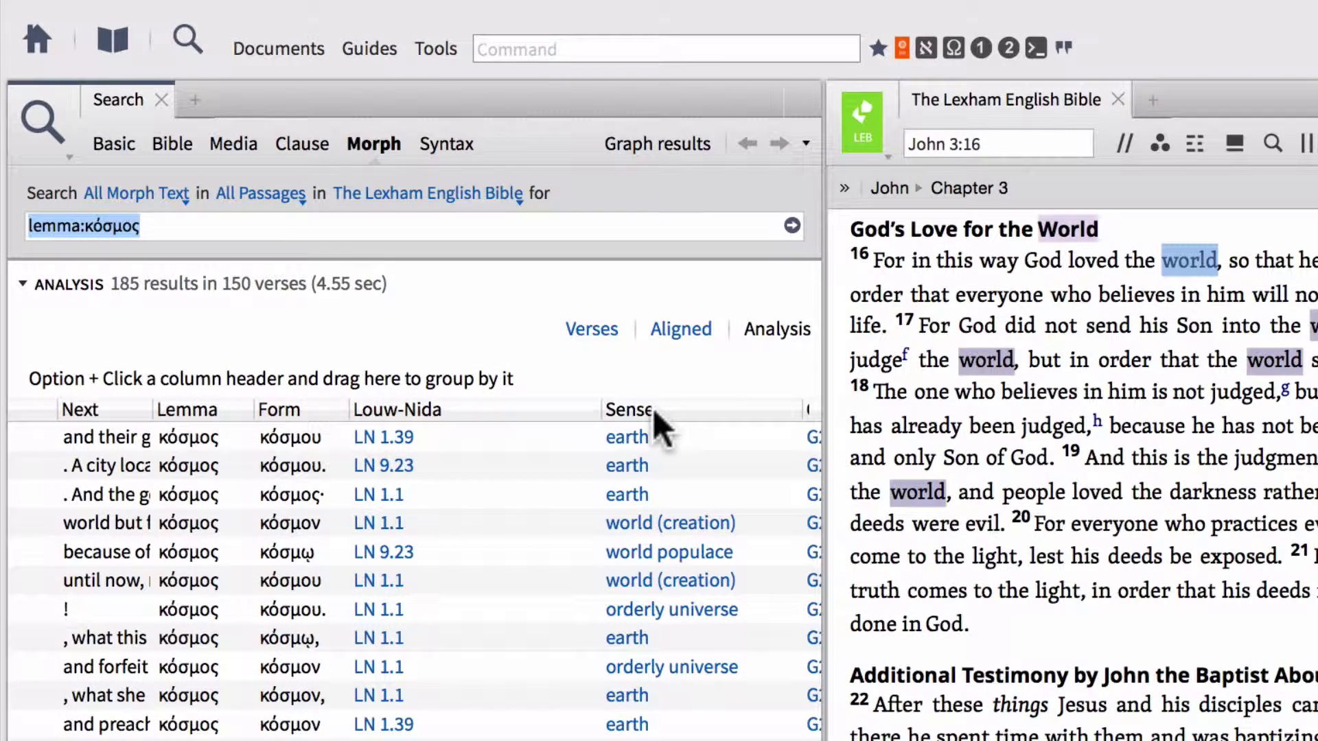
pyautogui.moveTo(652, 409); pyautogui.dragTo(472, 378)
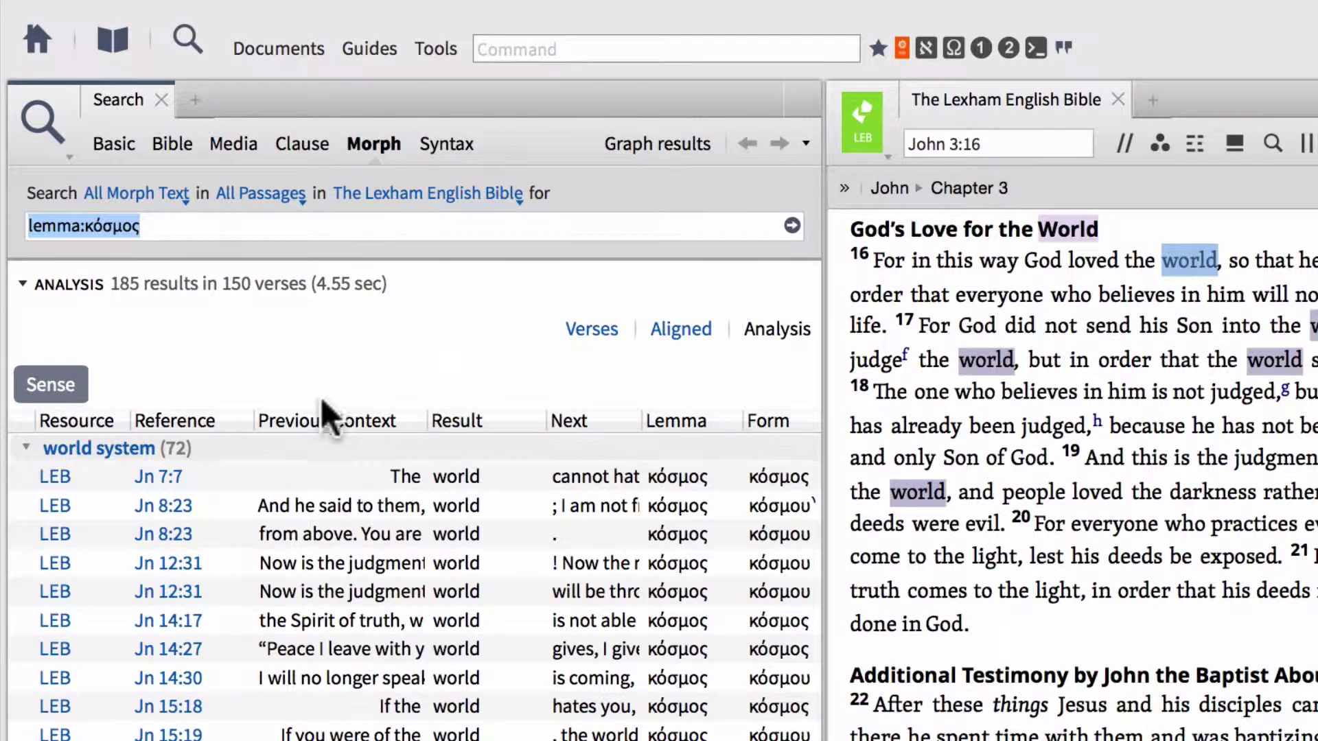
# Switch the κόσμος sense groups to Summary View, listing counts from 'world system' (72) down
pyautogui.rightClick(251, 446)
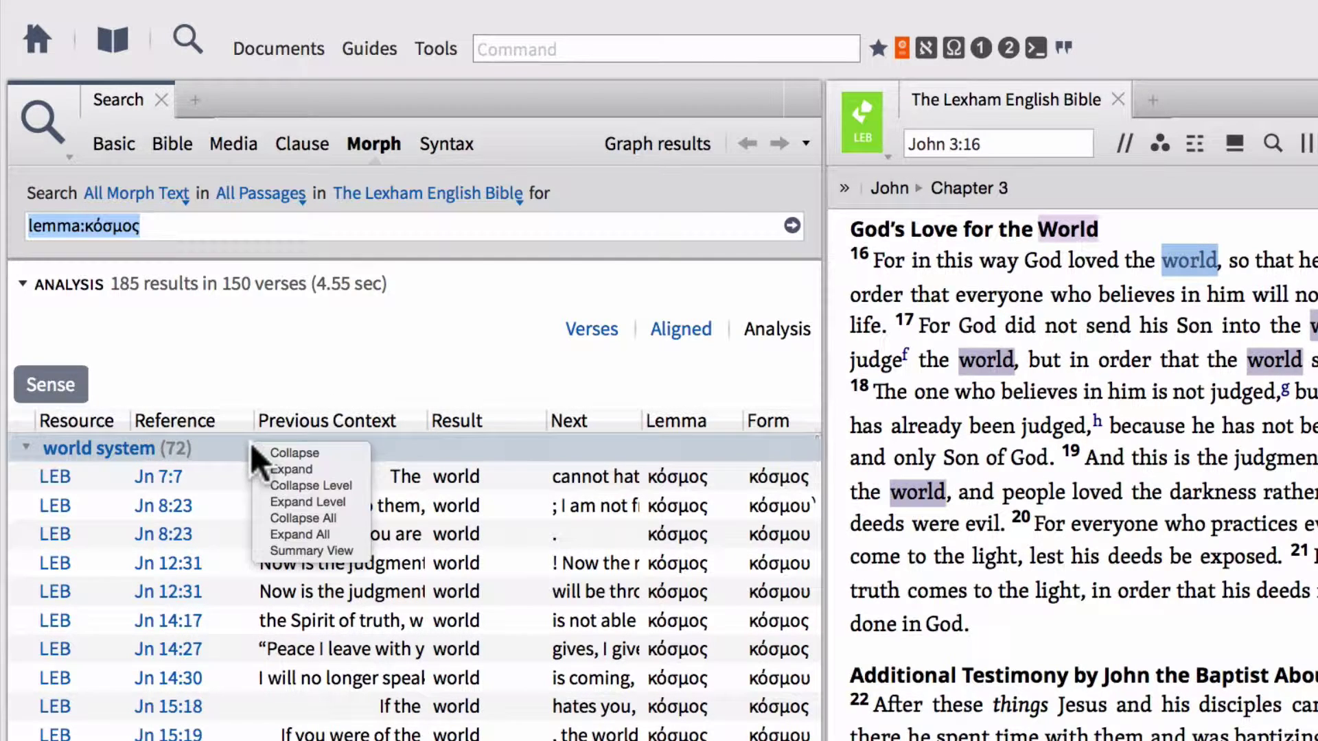
pyautogui.click(313, 549)
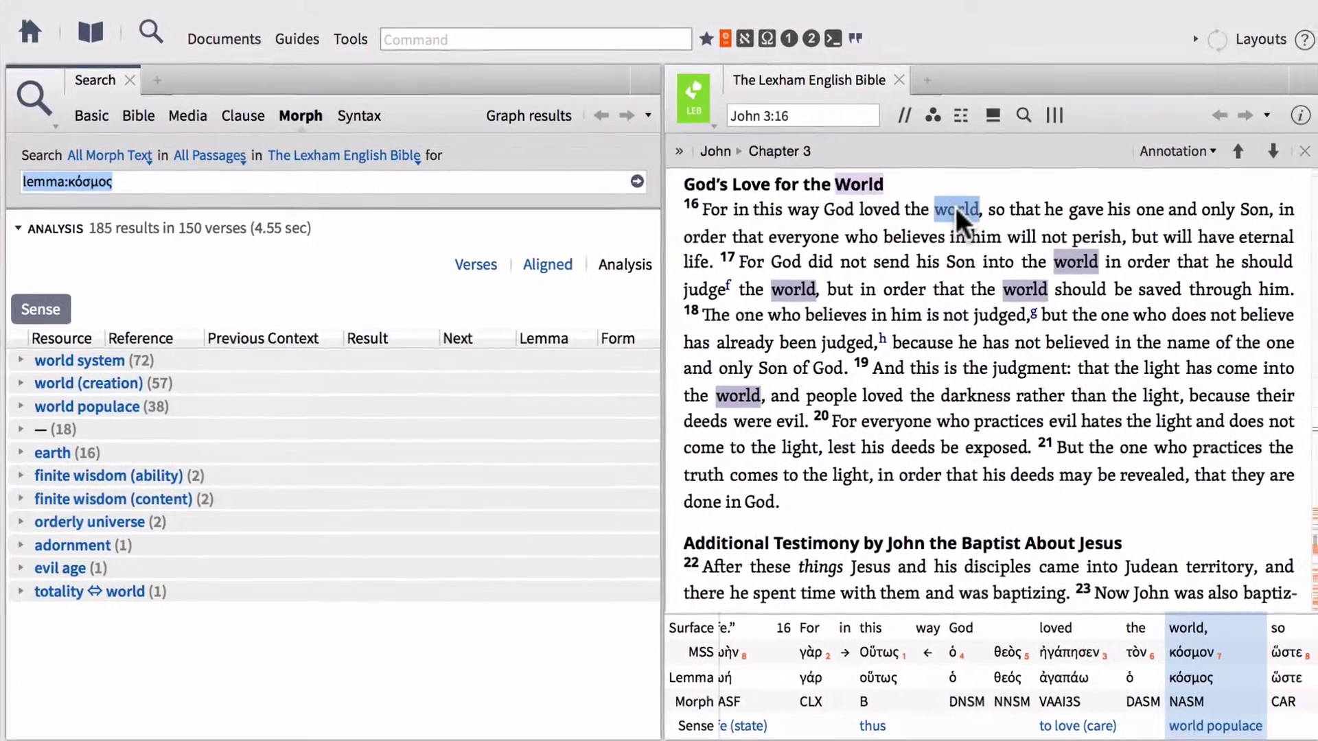
# Open a Bible Word Study of κόσμος from 'world' in John 3:16 and scroll to its Senses chart
pyautogui.rightClick(954, 208)
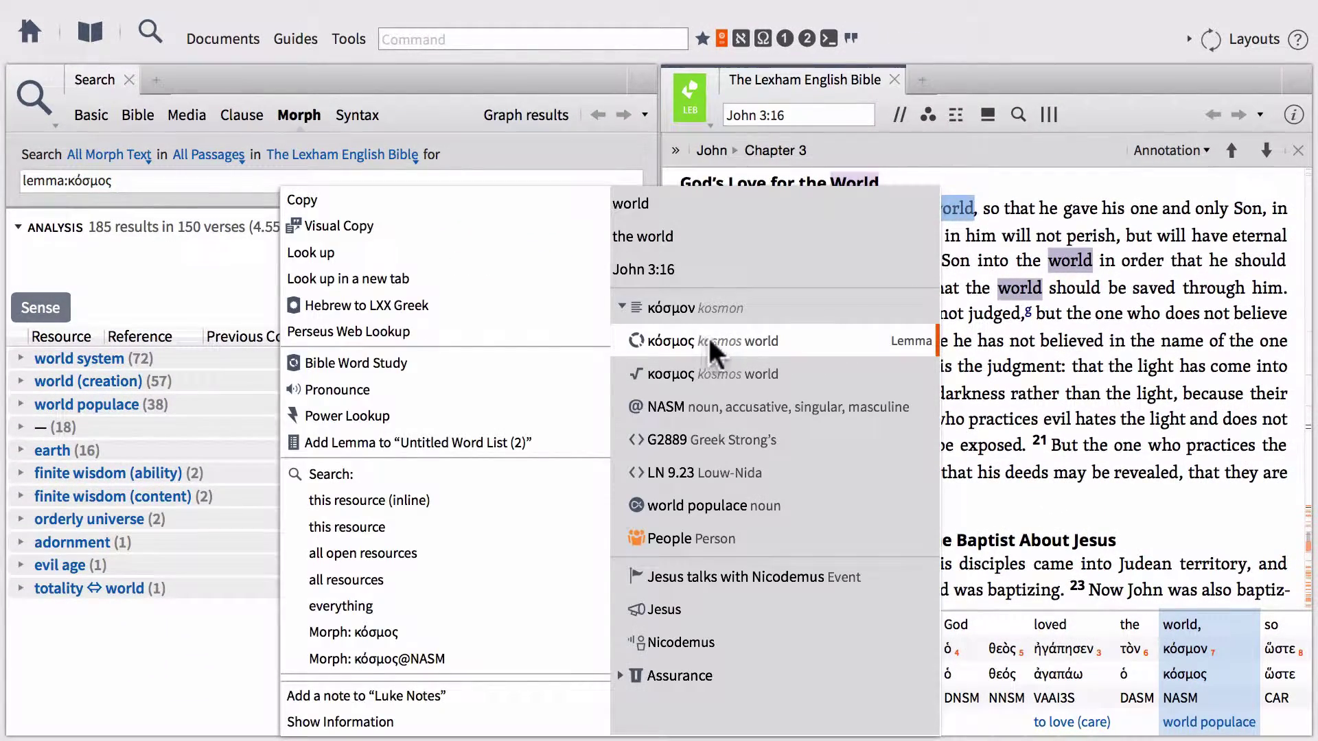
pyautogui.click(410, 357)
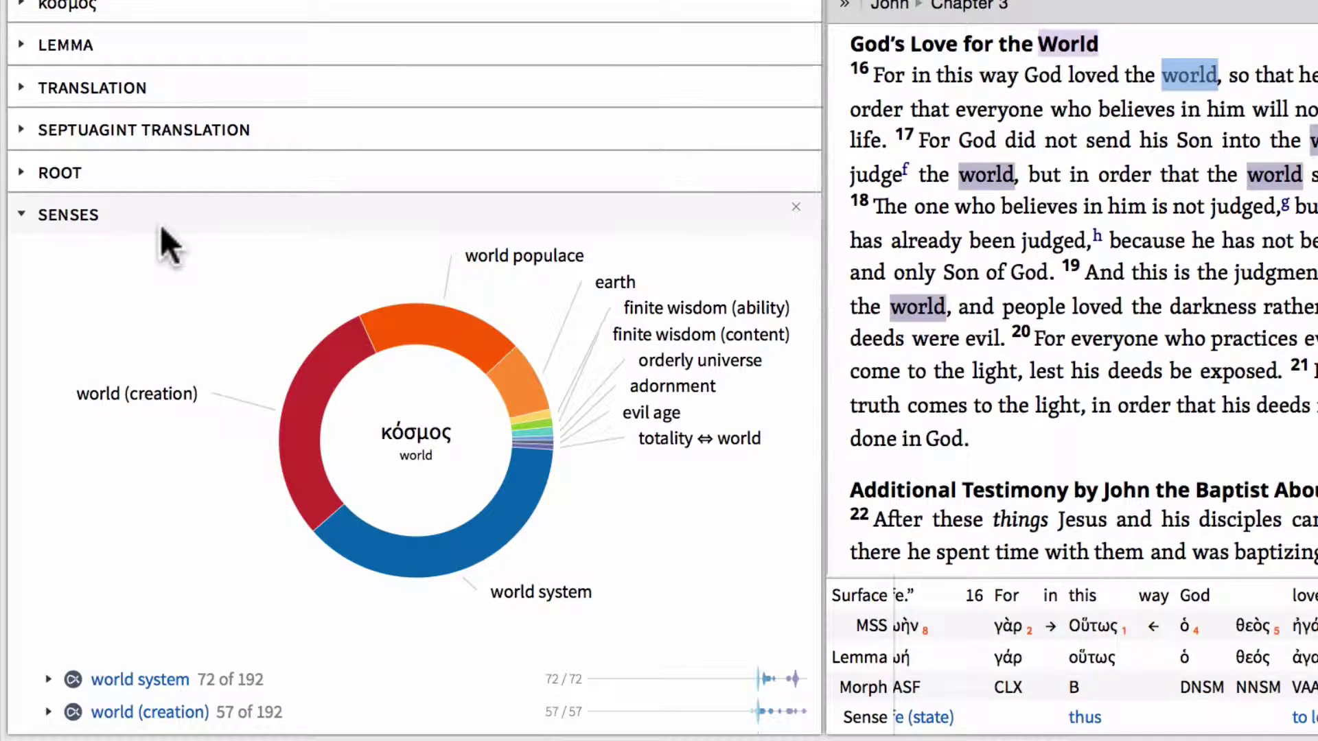
pyautogui.scroll(-3, 159, 225)
pyautogui.scroll(-3, 159, 225)
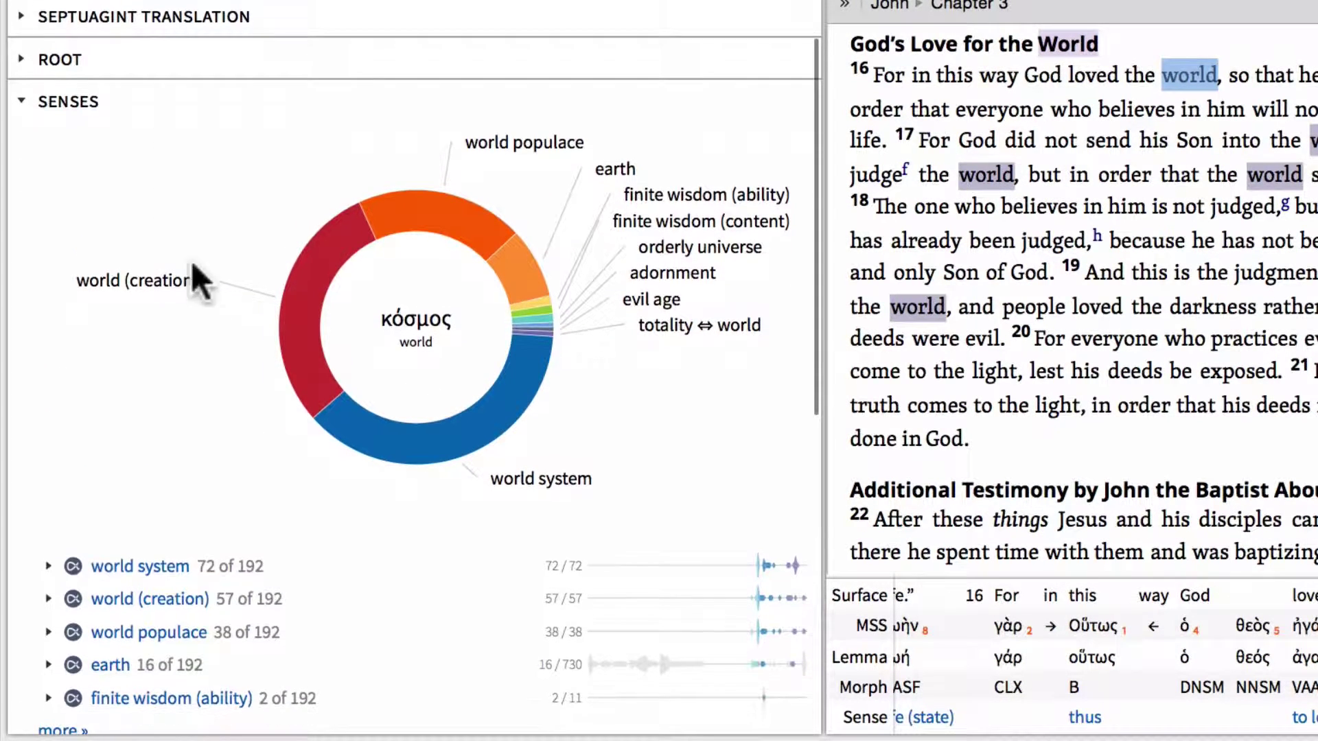
pyautogui.scroll(-2, 238, 343)
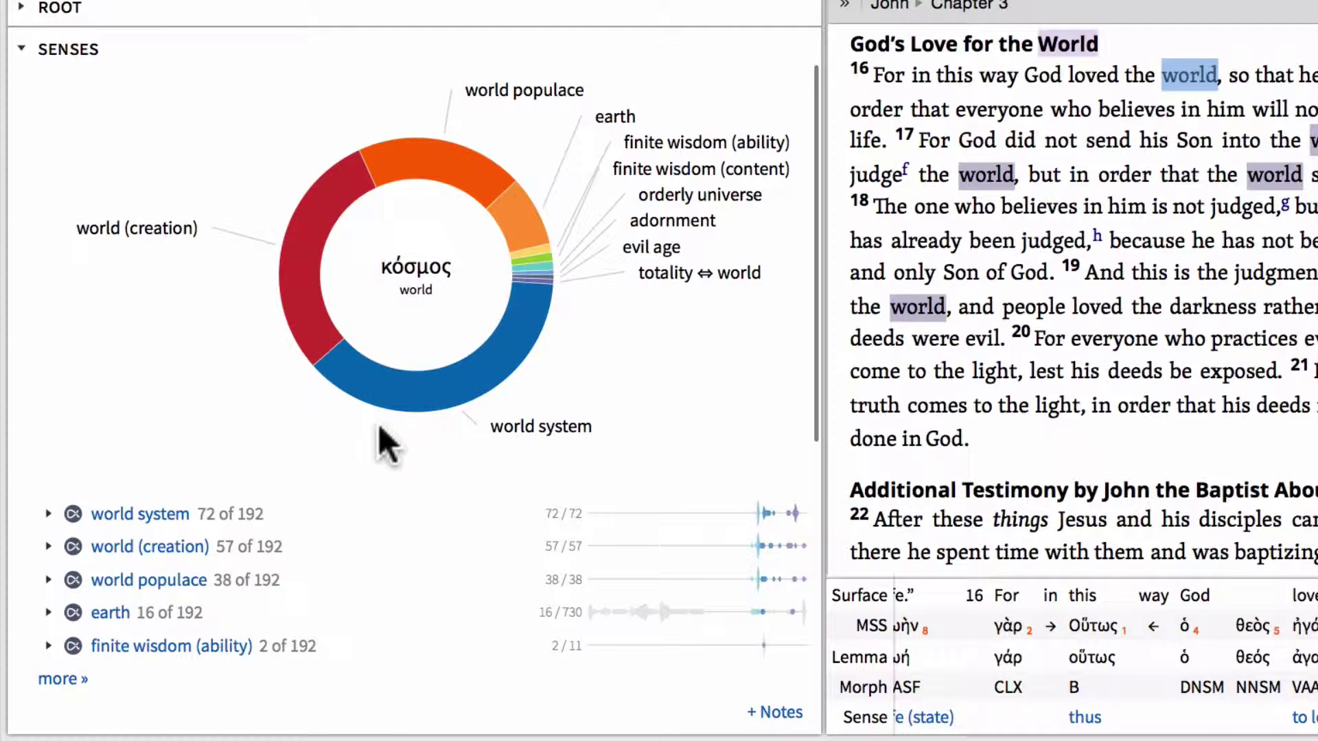
pyautogui.scroll(-2, 379, 426)
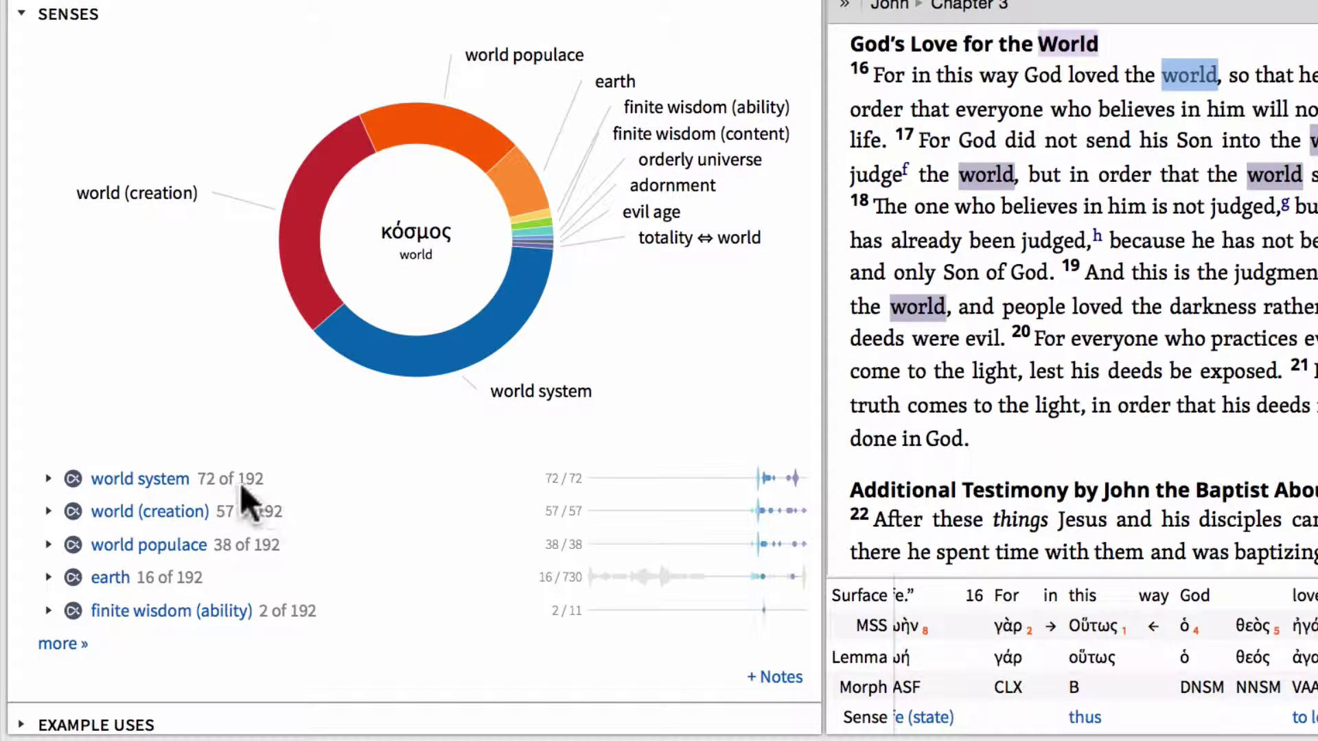
# Expand the 'world system' sense to show its definition and John verses starting at Jn 7:7
pyautogui.moveTo(197, 478)
pyautogui.click(48, 478)
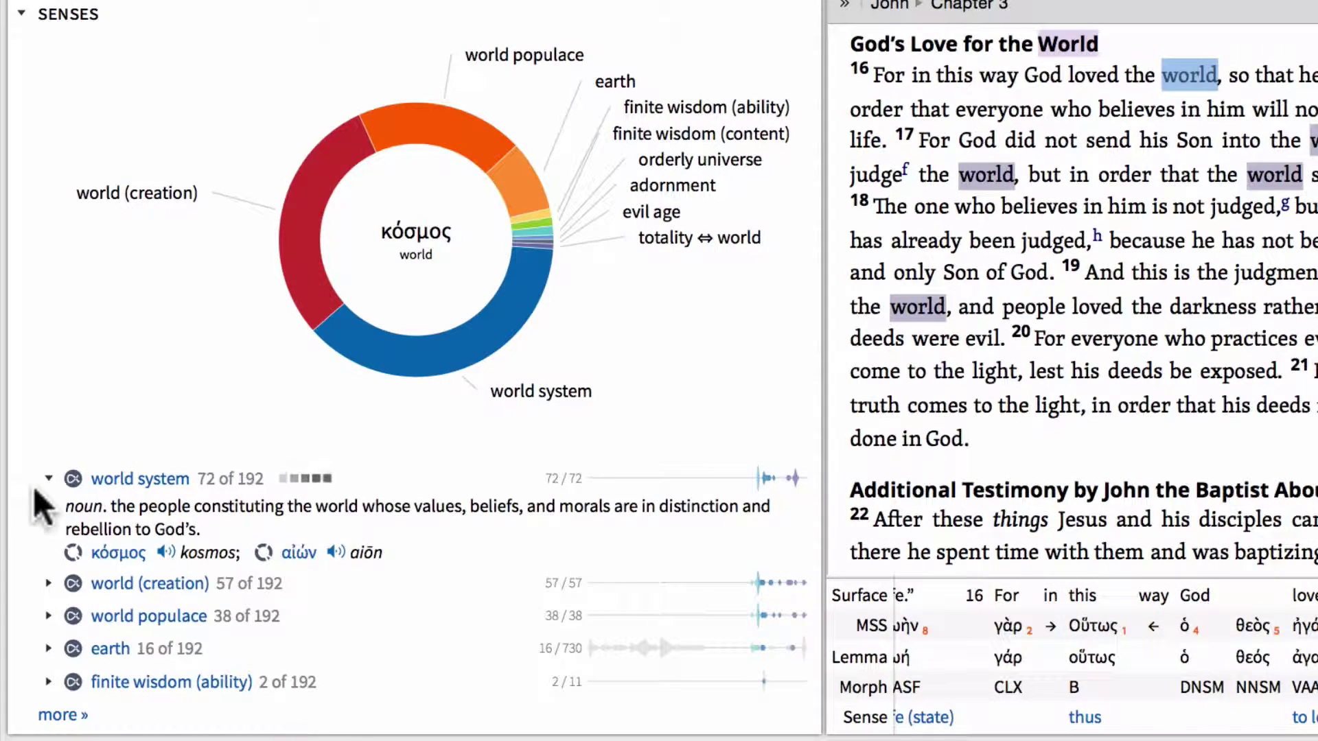
pyautogui.scroll(-3, 51, 505)
pyautogui.scroll(-7, 47, 489)
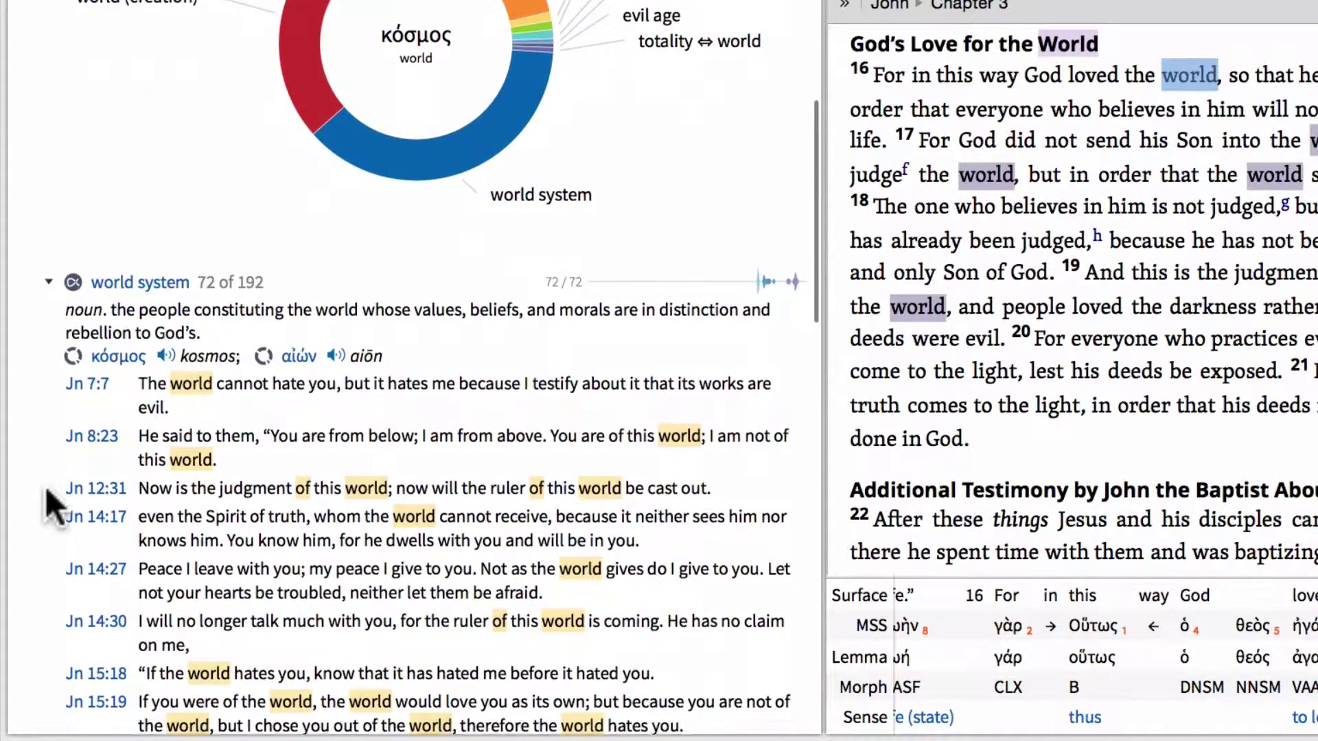
pyautogui.scroll(-5, 46, 488)
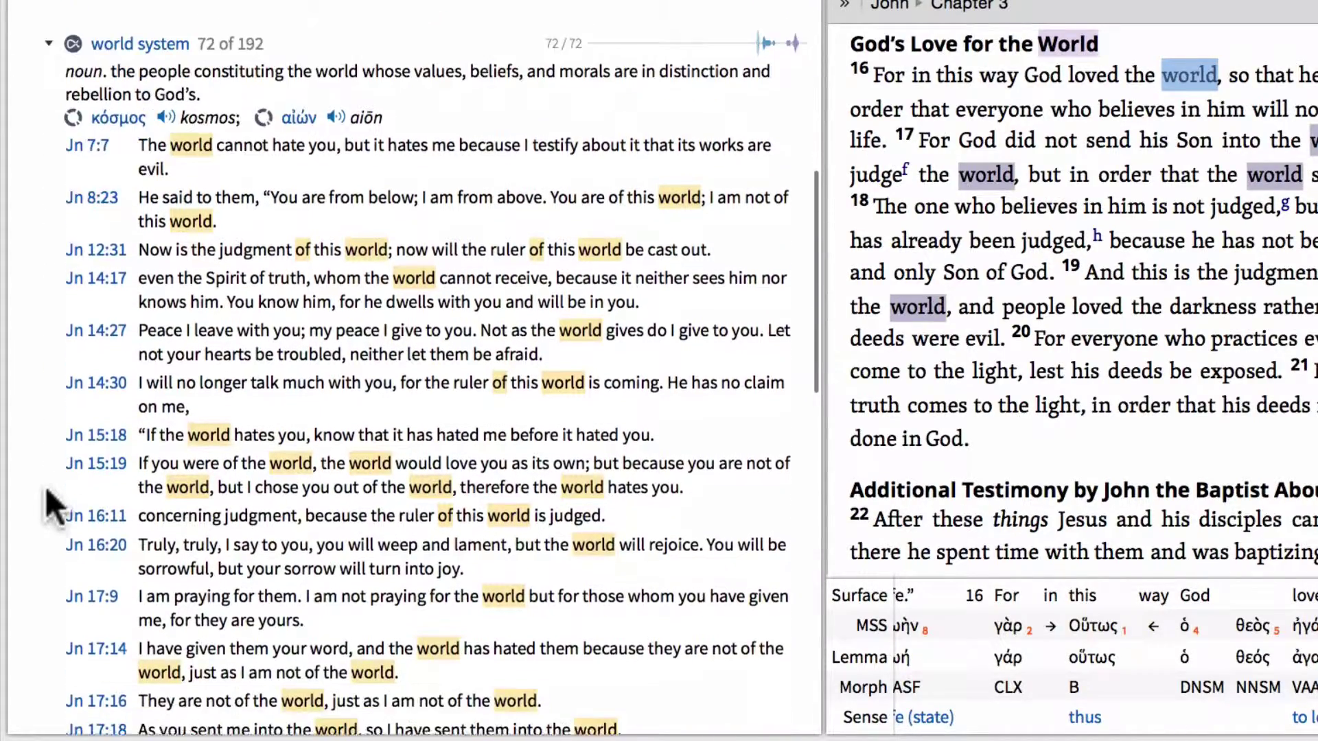
pyautogui.scroll(10, 46, 487)
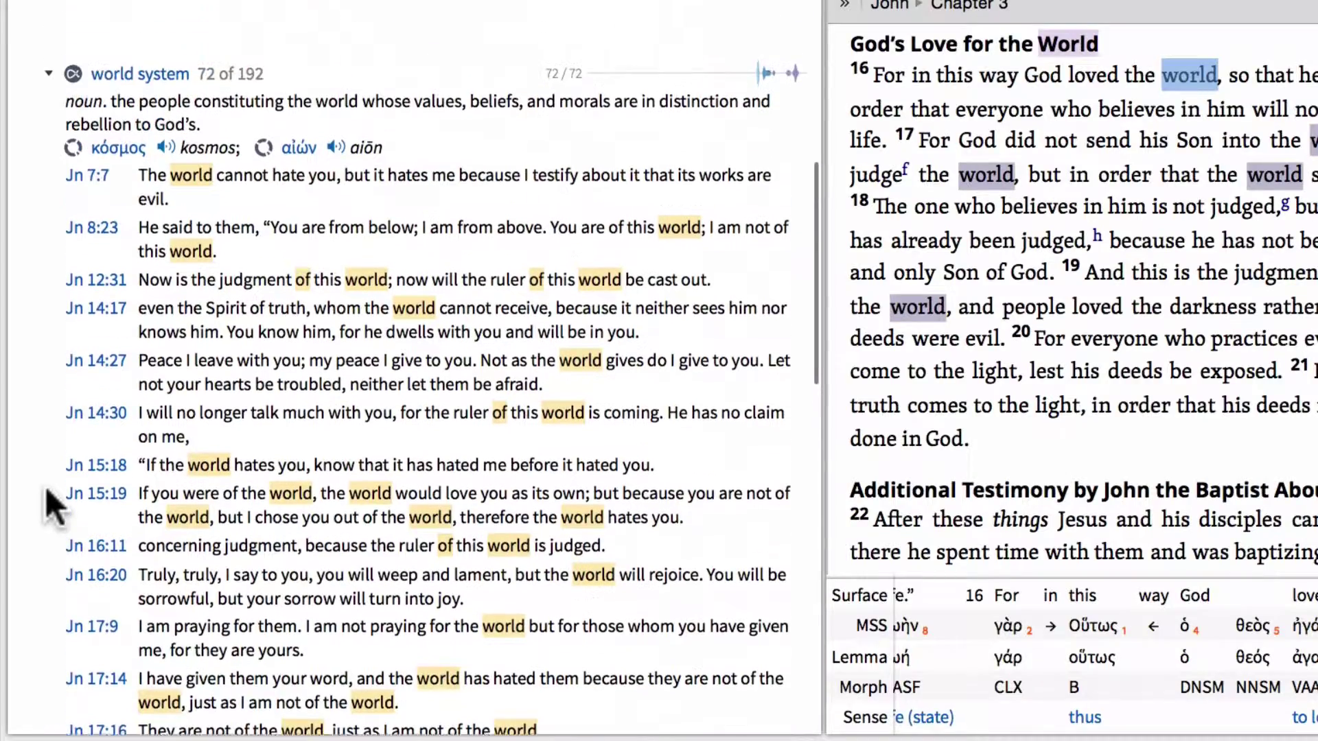
pyautogui.scroll(4, 46, 487)
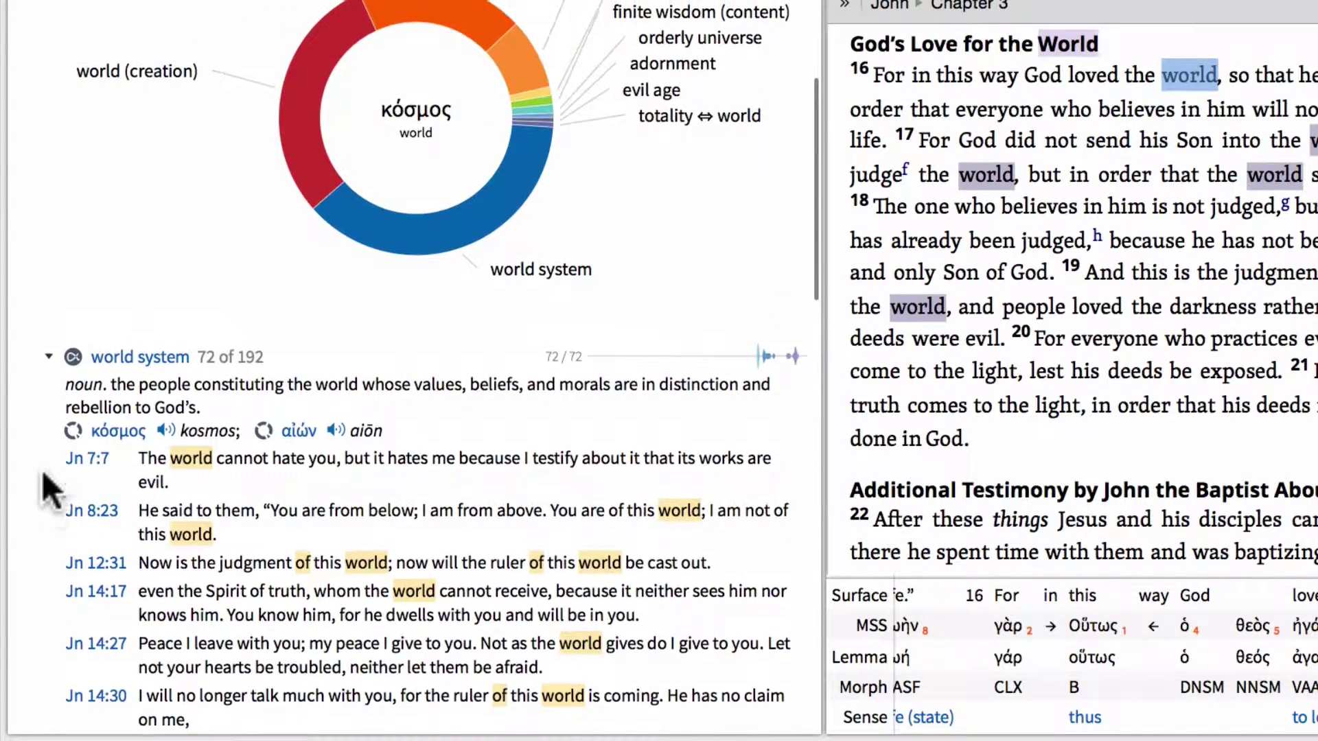